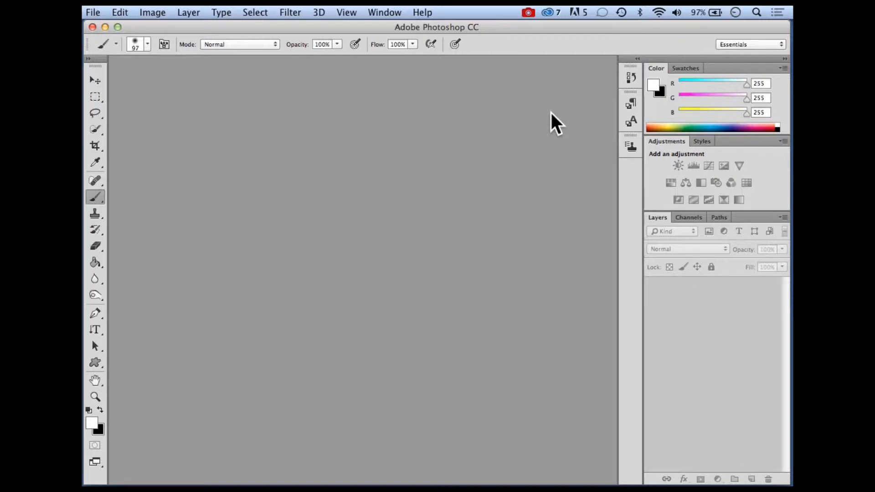
Open 1.jpg from the Chapter 3 folder.
{"action": "left_click", "coordinate": [97, 14]}
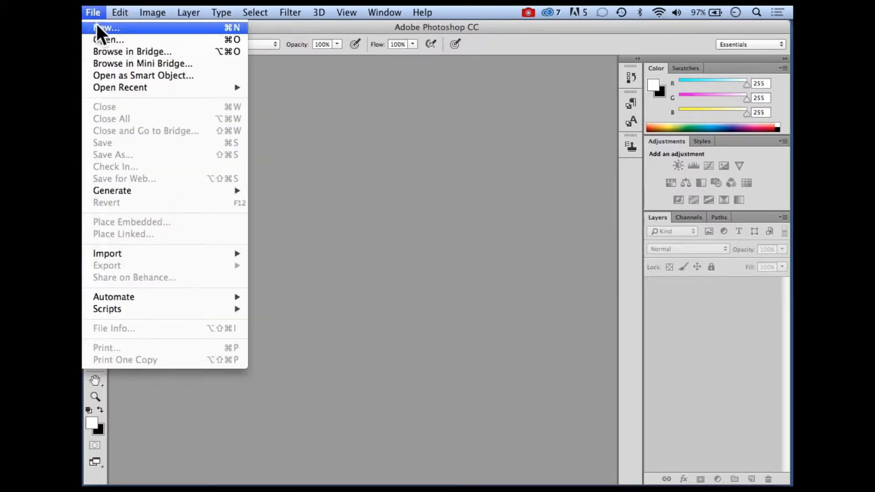
{"action": "left_click", "coordinate": [127, 42]}
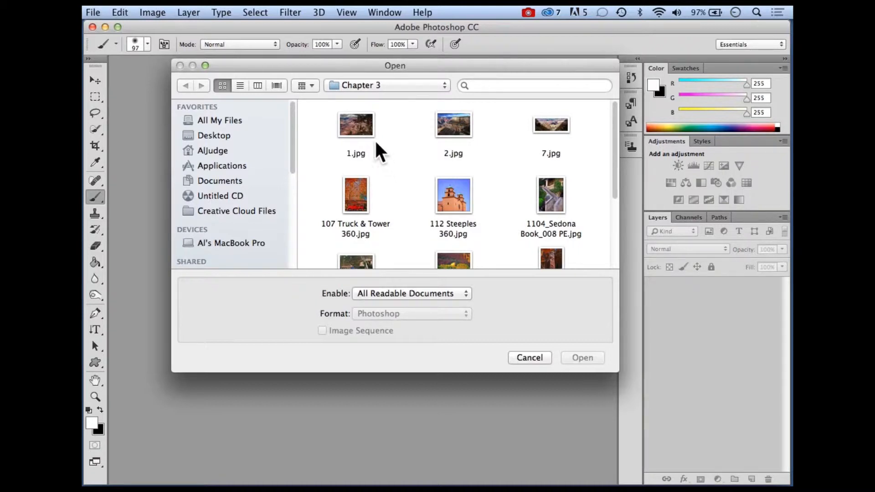
{"action": "left_click", "coordinate": [359, 126]}
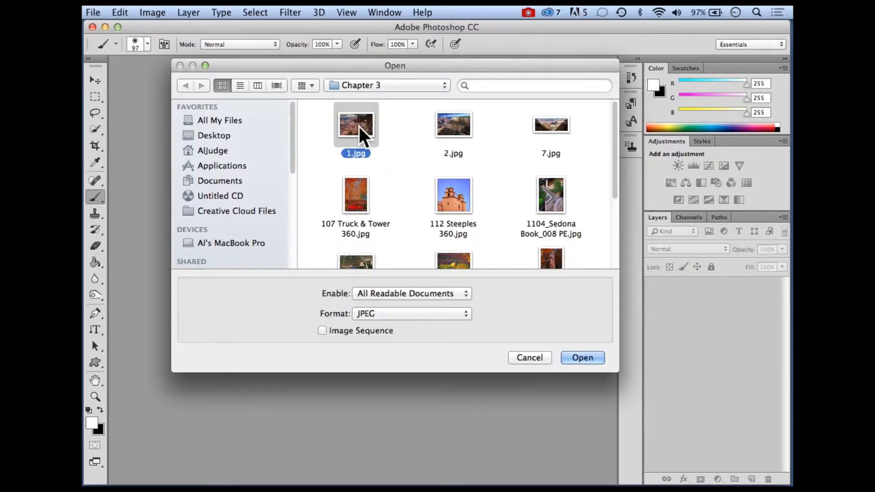
{"action": "left_click", "coordinate": [584, 356]}
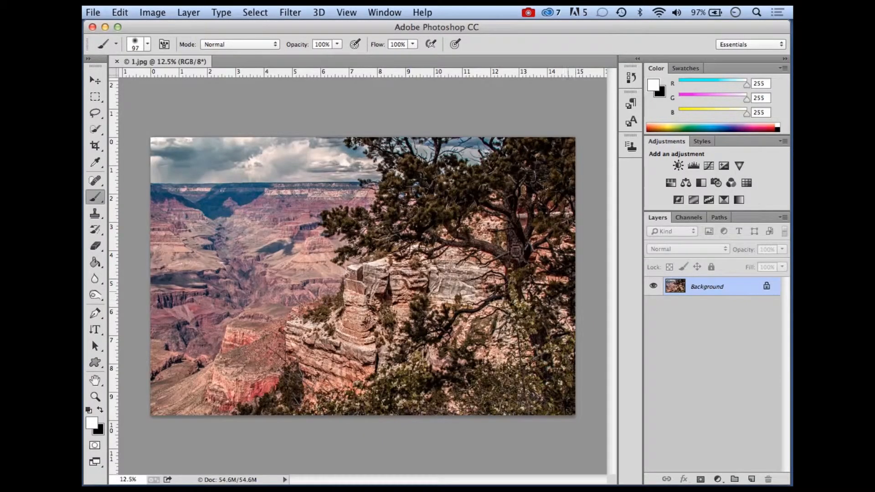
Switch to Adobe Bridge to browse the Chapter 3 folder and select only 1.jpg.
{"action": "left_click", "coordinate": [94, 12]}
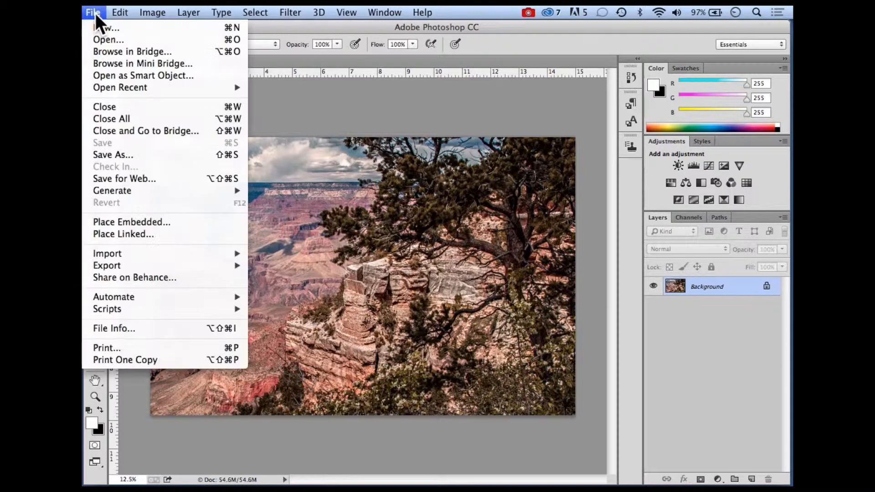
{"action": "left_click", "coordinate": [149, 53]}
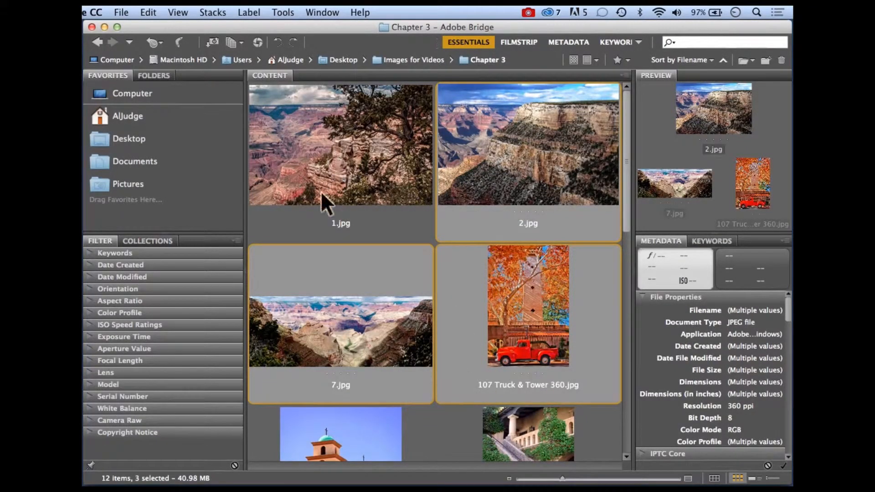
{"action": "left_click", "coordinate": [299, 211]}
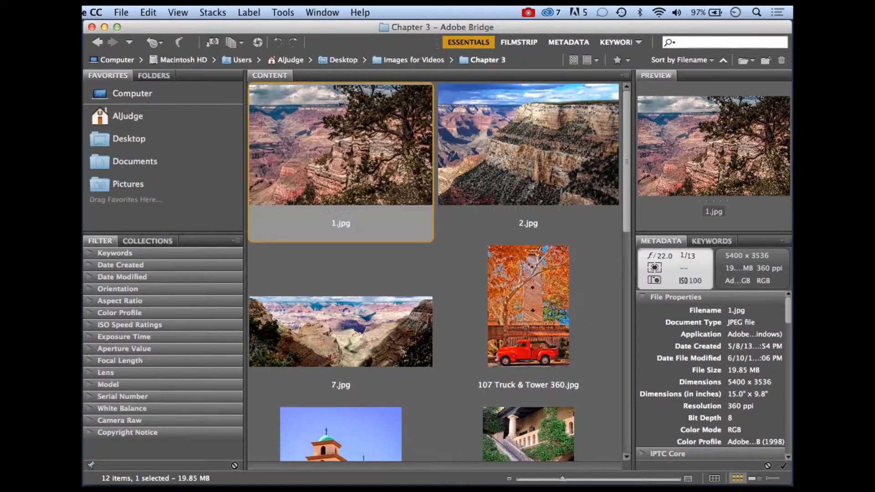
Enlarge the image thumbnails to one per row, and reduce them to two per row.
{"action": "left_click_drag", "start_coordinate": [563, 478], "coordinate": [609, 479]}
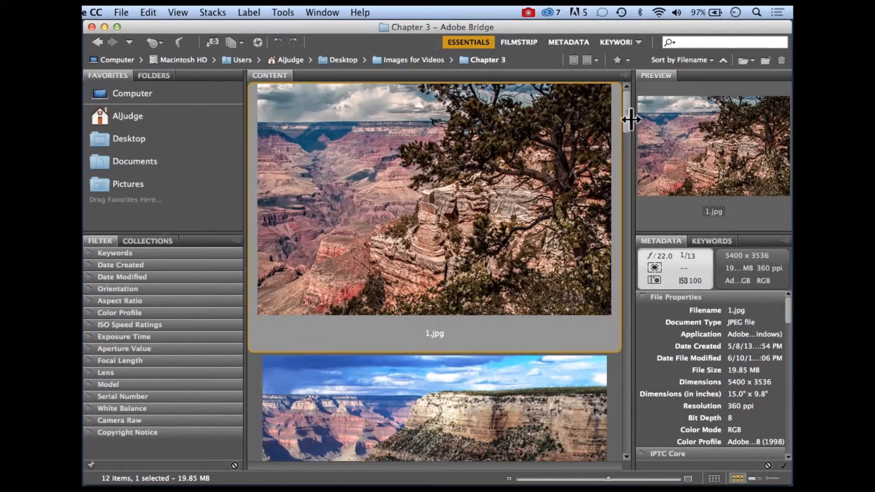
{"action": "mouse_move", "coordinate": [625, 115]}
{"action": "left_mouse_down"}
{"action": "mouse_move", "coordinate": [633, 233]}
{"action": "mouse_move", "coordinate": [623, 102]}
{"action": "left_mouse_up"}
{"action": "left_click_drag", "start_coordinate": [608, 478], "coordinate": [569, 478]}
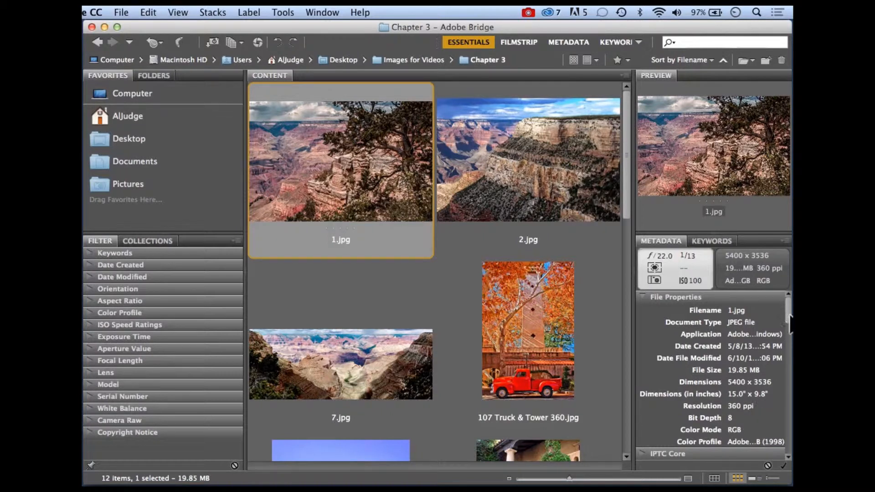
Examine the file properties, camera data and assigned keywords of 1.jpg, and check the saved collections.
{"action": "left_click_drag", "start_coordinate": [790, 318], "coordinate": [790, 346]}
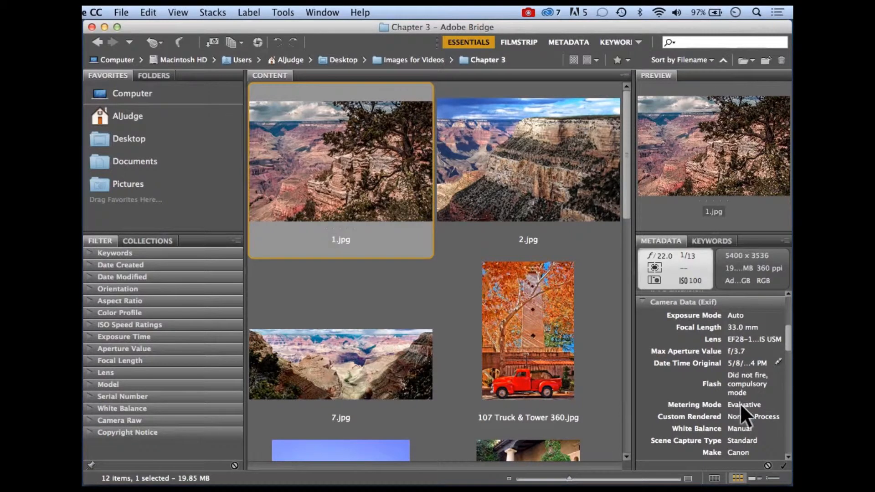
{"action": "left_click_drag", "start_coordinate": [788, 340], "coordinate": [788, 315]}
{"action": "left_click", "coordinate": [701, 243]}
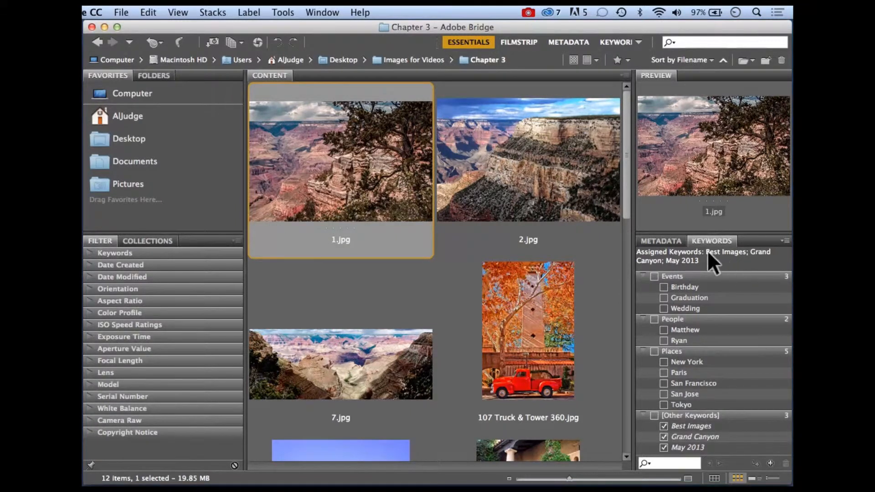
{"action": "left_click", "coordinate": [667, 242]}
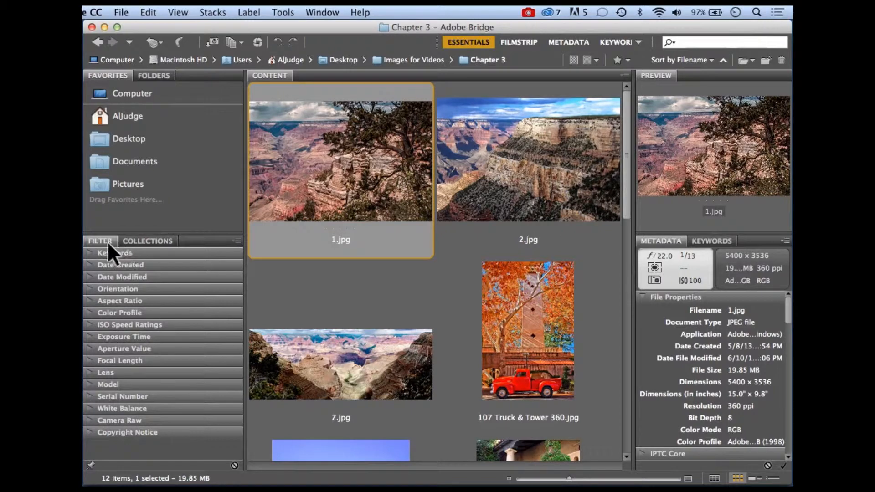
{"action": "left_click", "coordinate": [136, 246]}
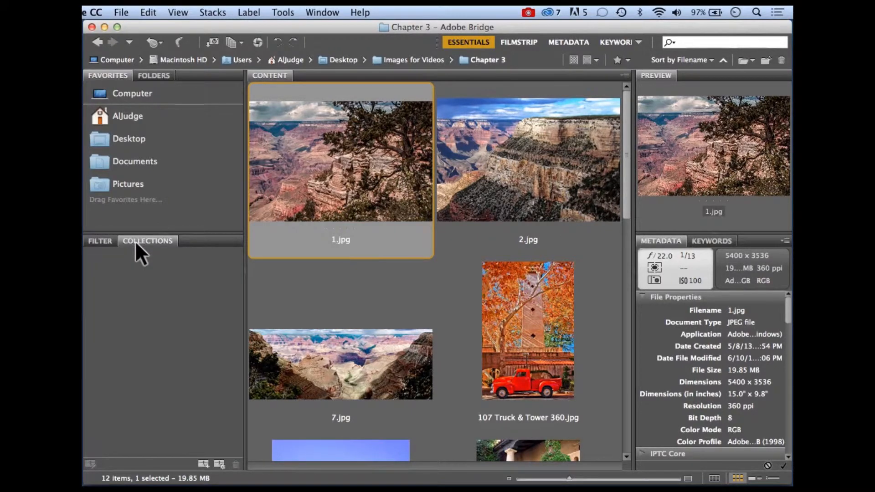
{"action": "left_click", "coordinate": [98, 239]}
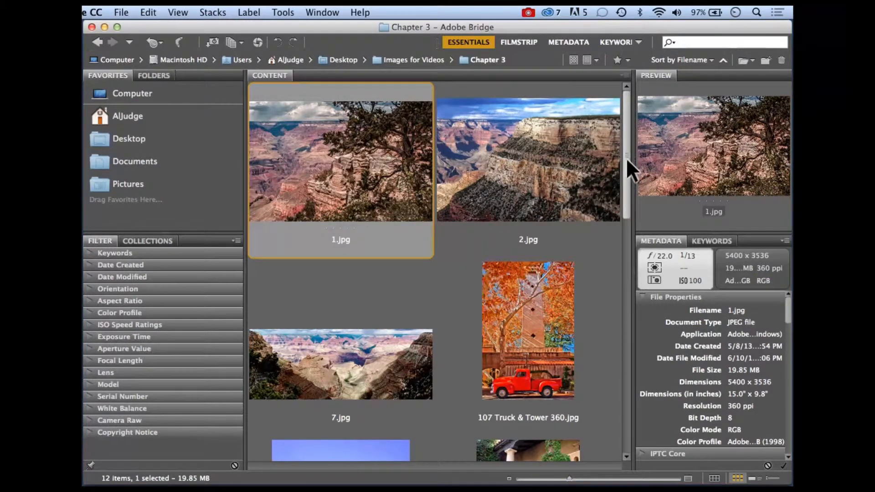
Select the images 2.jpg through 107 Truck & Tower 360.jpg and open them in Photoshop.
{"action": "left_click_drag", "start_coordinate": [625, 158], "coordinate": [617, 124]}
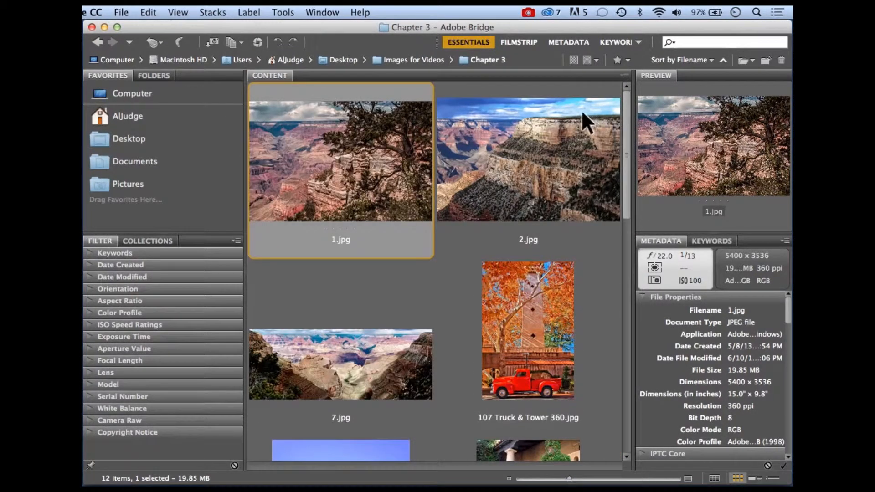
{"action": "left_click", "coordinate": [477, 90]}
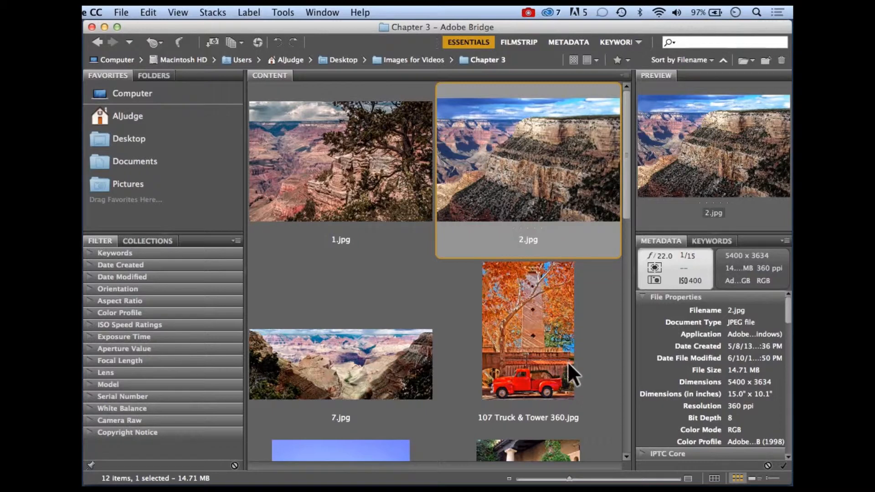
{"action": "left_click", "coordinate": [581, 354], "text": "shift"}
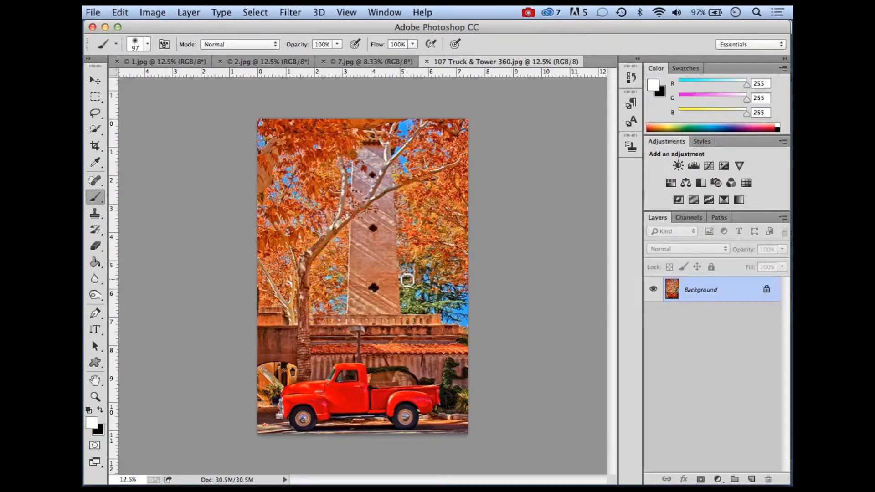
Use Mini Bridge to open the images from 112 Steeples 360.jpg through 1205_Sedona Book_045.jpg, and close Mini Bridge.
{"action": "left_click", "coordinate": [92, 11]}
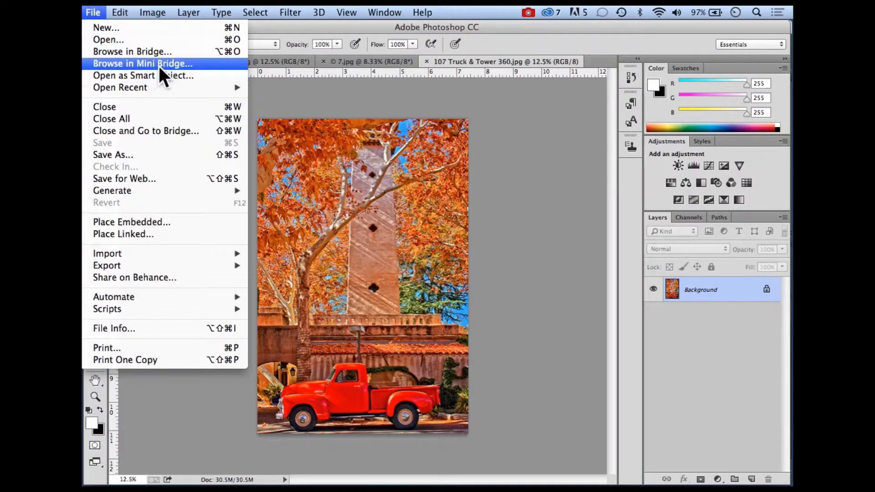
{"action": "left_click", "coordinate": [180, 64]}
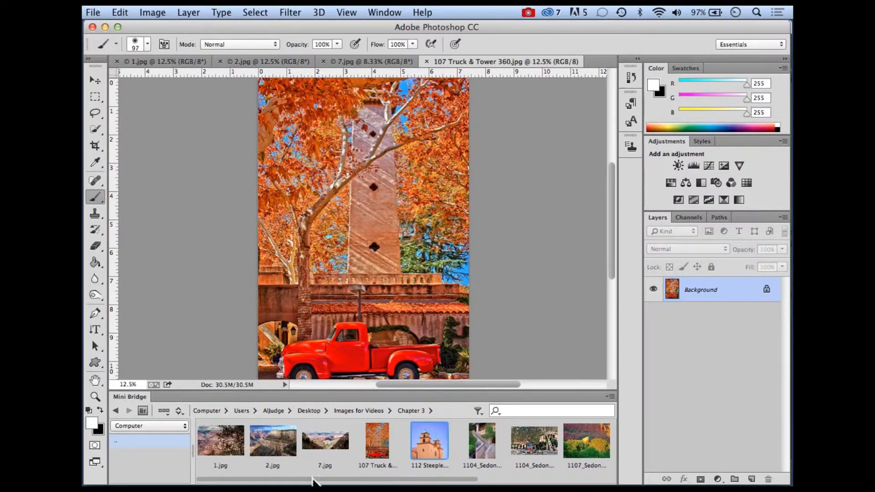
{"action": "left_click_drag", "start_coordinate": [307, 482], "coordinate": [391, 484]}
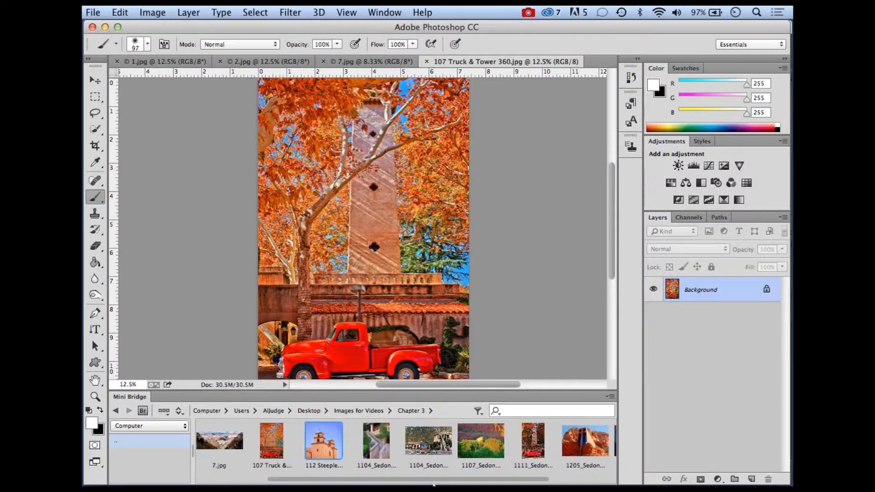
{"action": "left_click", "coordinate": [580, 441], "text": "shift"}
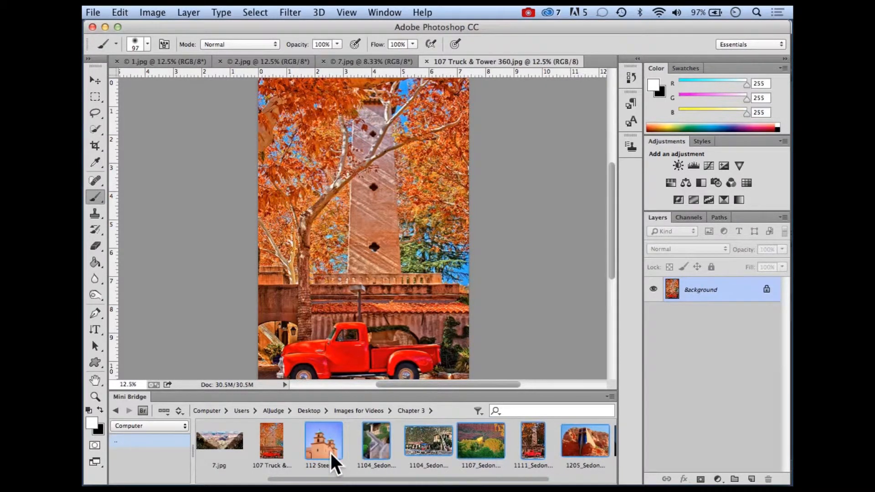
{"action": "double_click", "coordinate": [329, 433]}
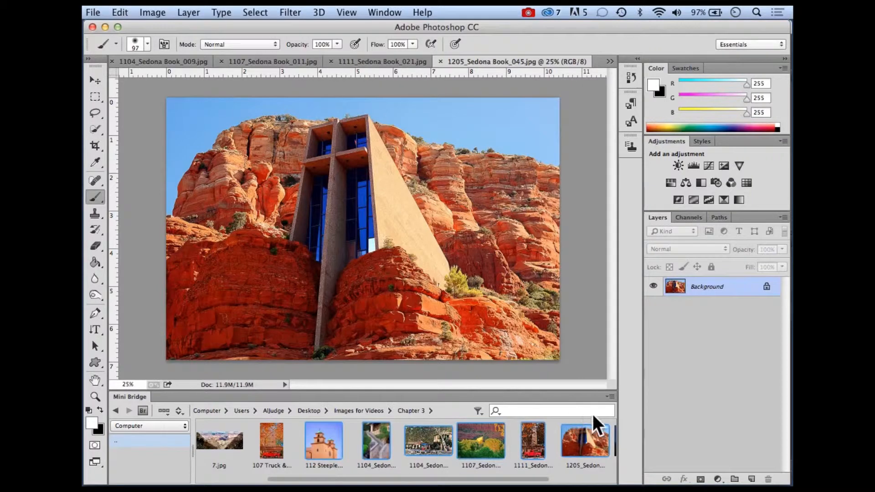
{"action": "left_click", "coordinate": [608, 397]}
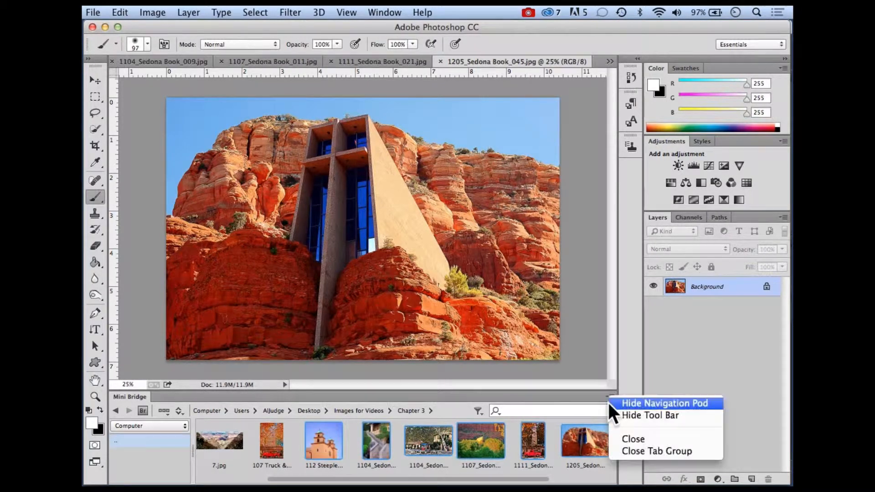
{"action": "left_click", "coordinate": [634, 439]}
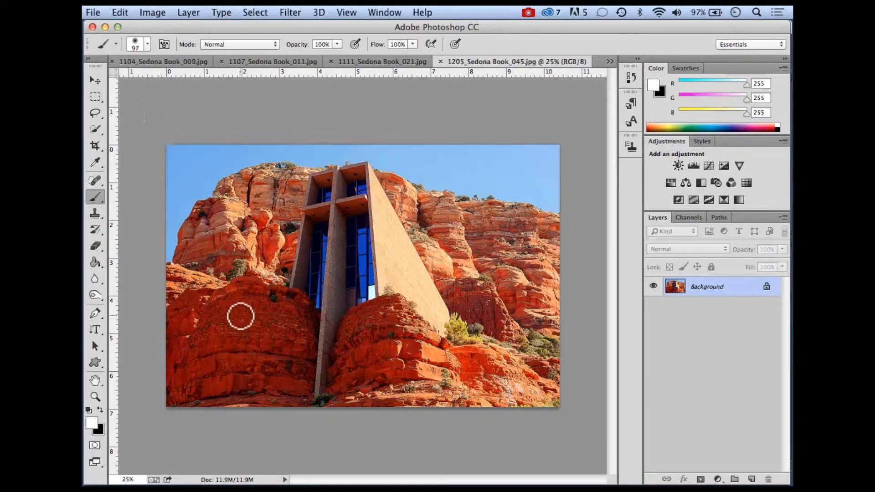
Open 112 Steeples 360.jpg from the Chapter 3 folder as a Smart Object.
{"action": "left_click", "coordinate": [92, 15]}
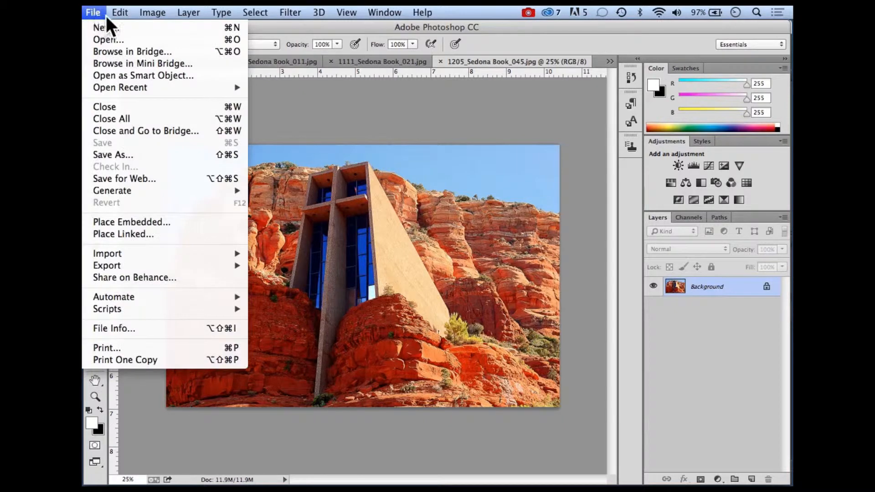
{"action": "mouse_move", "coordinate": [120, 12]}
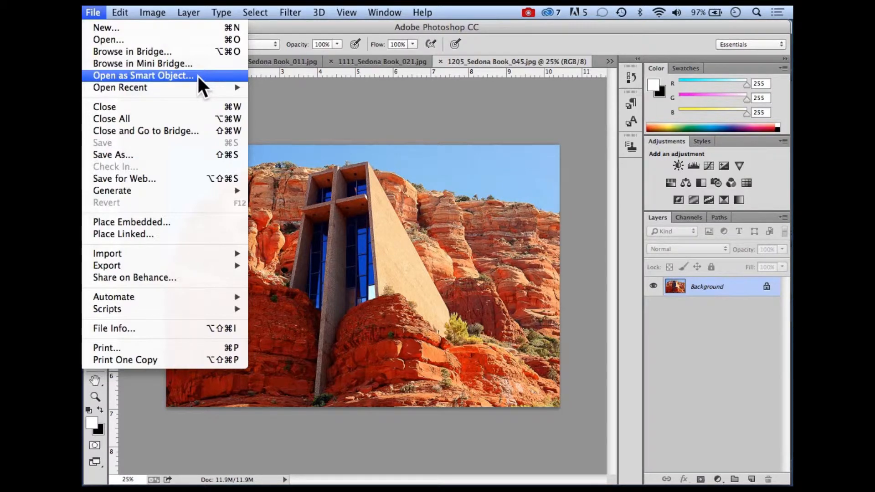
{"action": "left_click", "coordinate": [153, 76]}
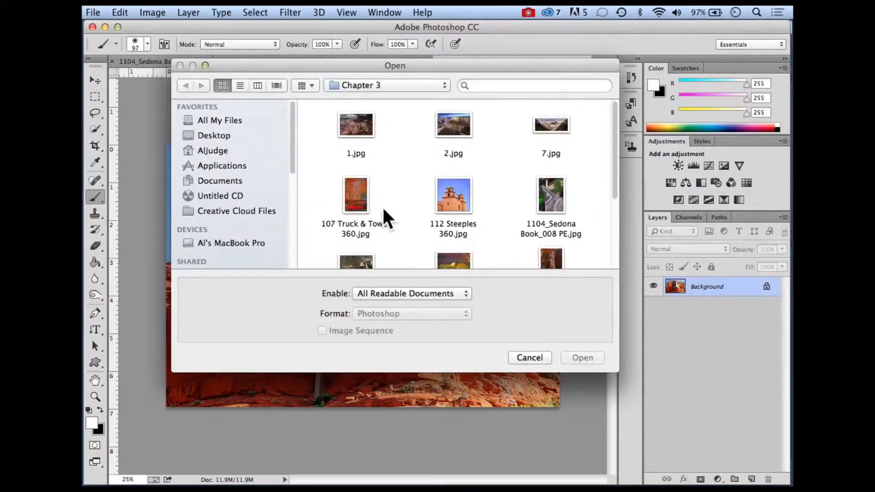
{"action": "left_click", "coordinate": [458, 201]}
{"action": "left_click", "coordinate": [575, 356]}
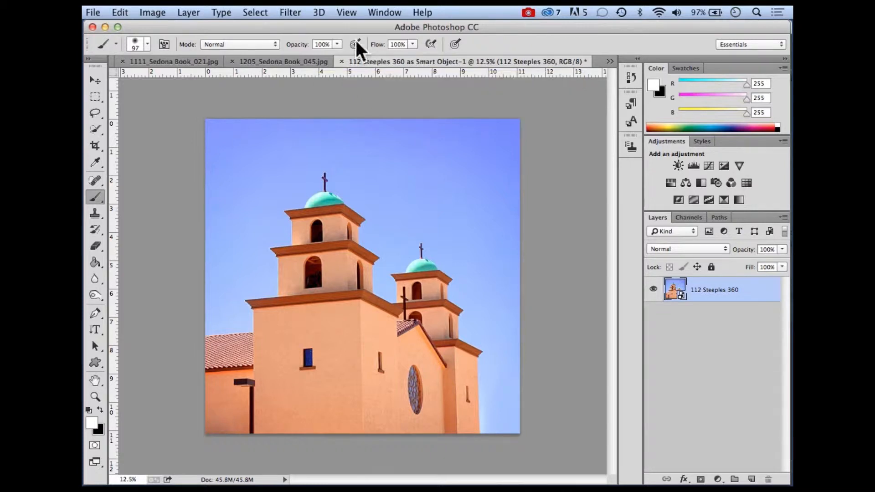
Start the Camera Raw Filter on the 112 Steeples 360 smart object and bring its whole window into view.
{"action": "left_click", "coordinate": [290, 13]}
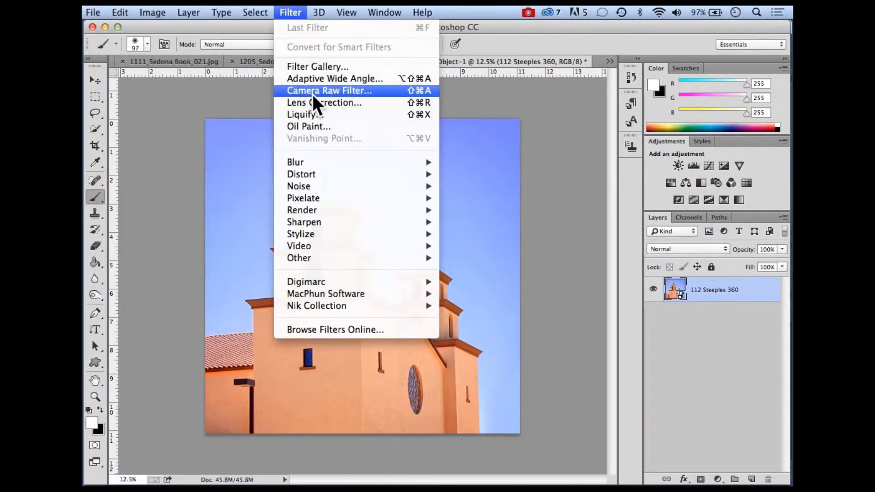
{"action": "left_click", "coordinate": [360, 90]}
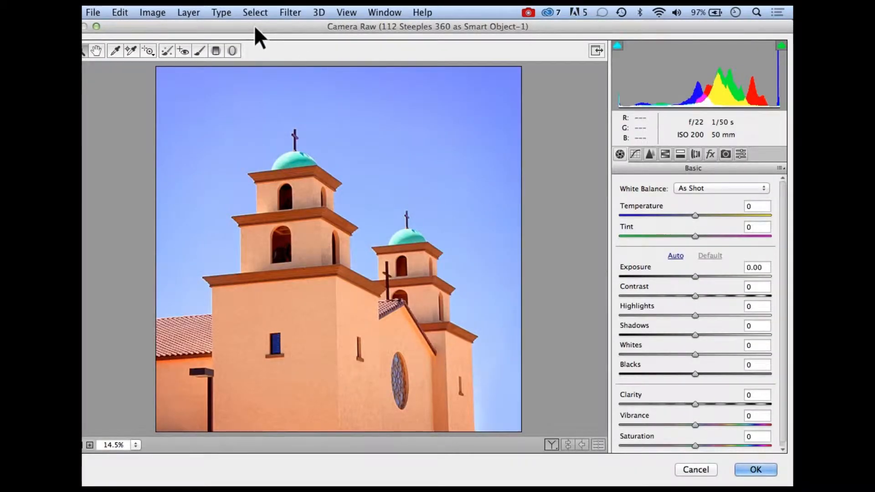
{"action": "left_click_drag", "start_coordinate": [255, 27], "coordinate": [274, 27]}
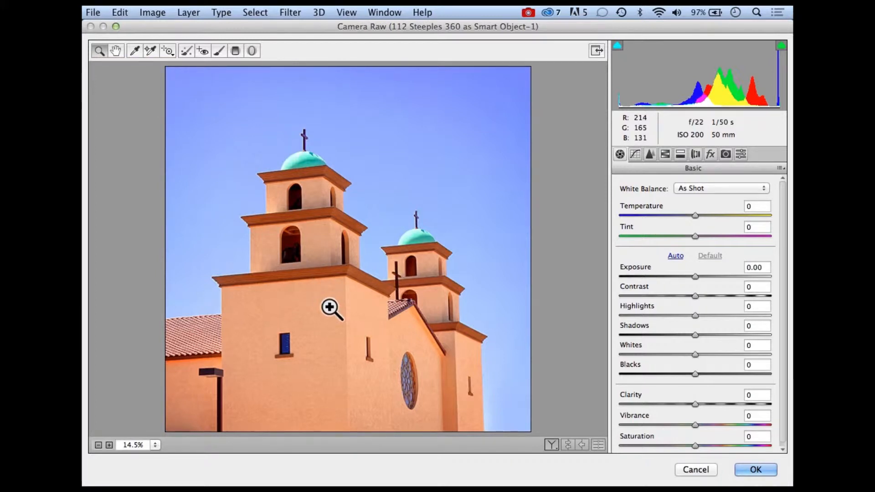
Try a Temperature of -48, and set the white balance by sampling the smaller steeple's turquoise dome with the White Balance tool.
{"action": "left_click", "coordinate": [135, 51]}
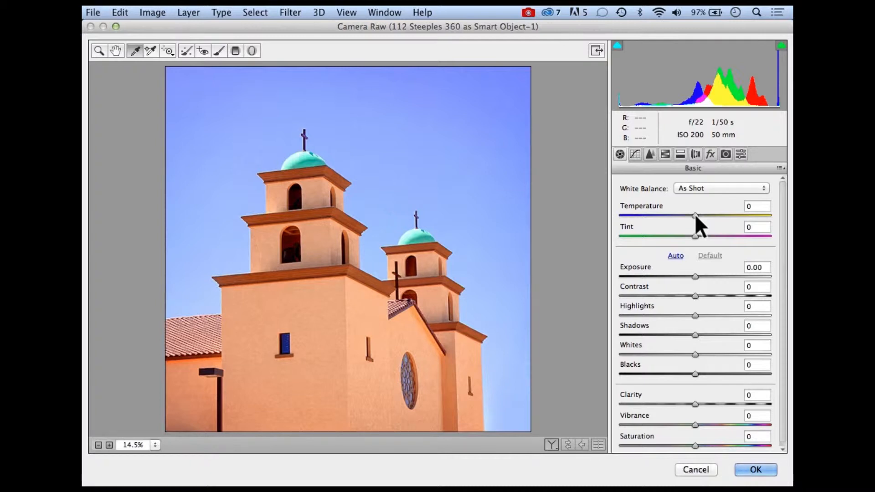
{"action": "left_click_drag", "start_coordinate": [695, 214], "coordinate": [658, 213]}
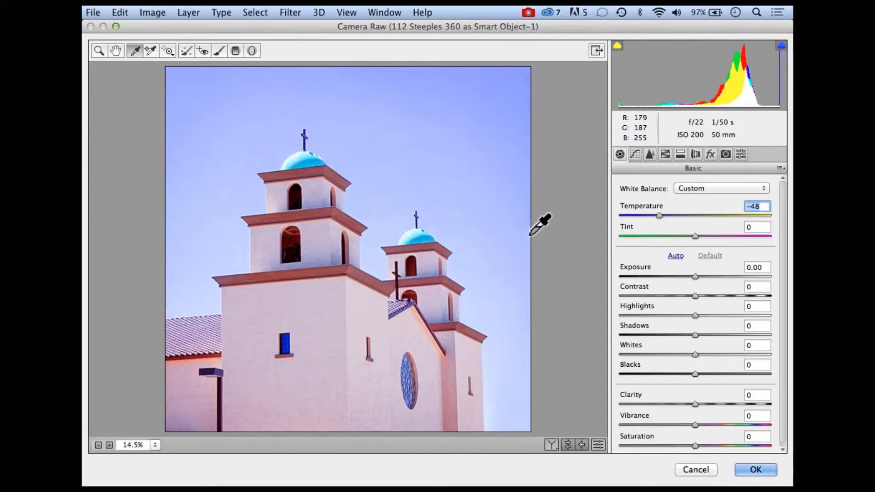
{"action": "left_click", "coordinate": [412, 233]}
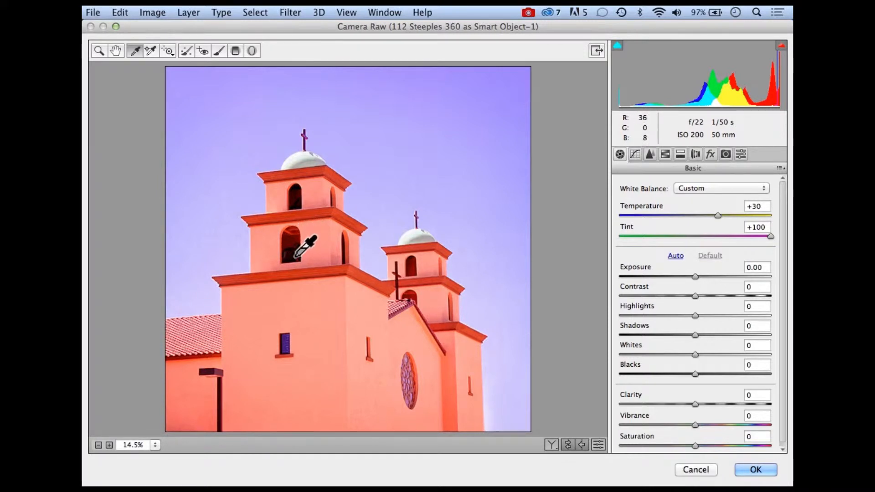
Raise the Shadows adjustment to +48.
{"action": "left_click", "coordinate": [694, 334]}
{"action": "left_click_drag", "start_coordinate": [694, 334], "coordinate": [729, 336]}
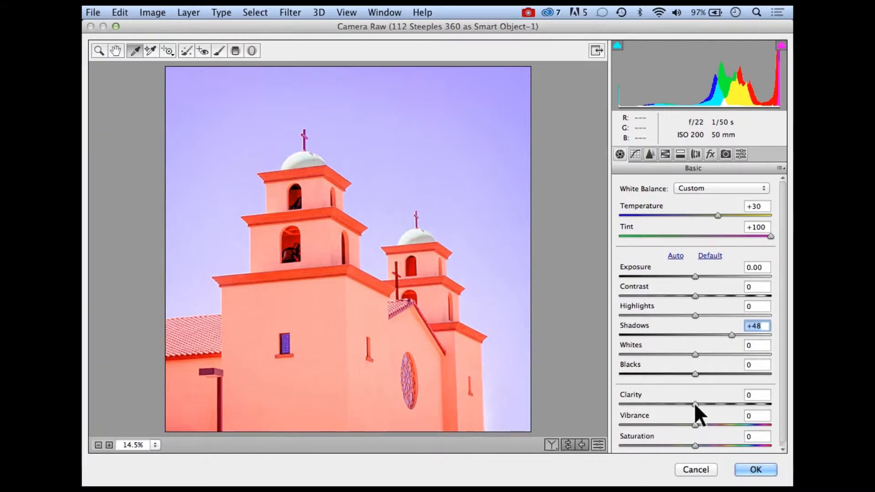
Raise Clarity to +23, Vibrance to +15 and Saturation to +9 for the steeples image.
{"action": "left_click_drag", "start_coordinate": [693, 403], "coordinate": [711, 402]}
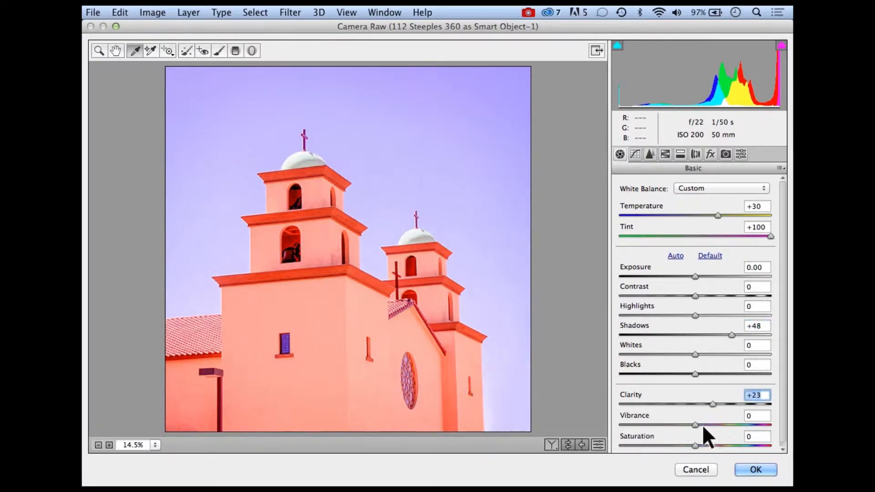
{"action": "left_click_drag", "start_coordinate": [695, 424], "coordinate": [706, 424]}
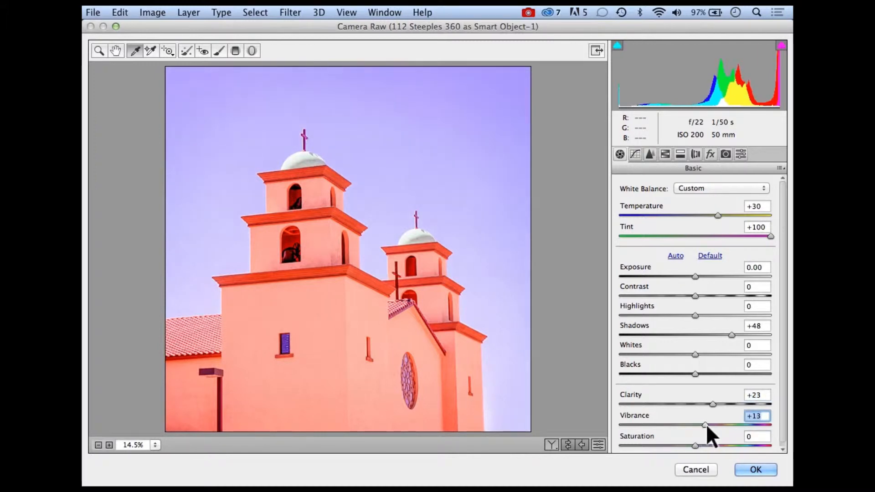
{"action": "left_click_drag", "start_coordinate": [695, 445], "coordinate": [702, 443]}
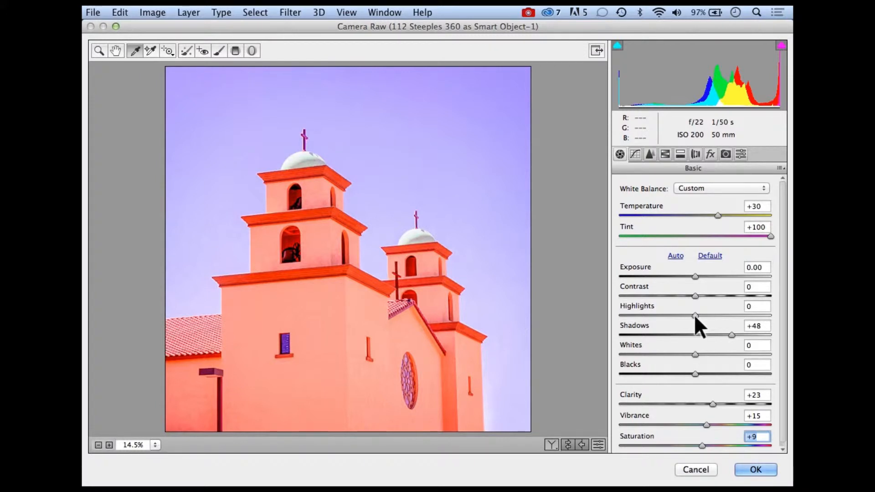
Set Highlights to -63, Contrast to +28, Exposure to -0.05 and Tint to +33 in the basic adjustments.
{"action": "left_click_drag", "start_coordinate": [695, 315], "coordinate": [646, 315]}
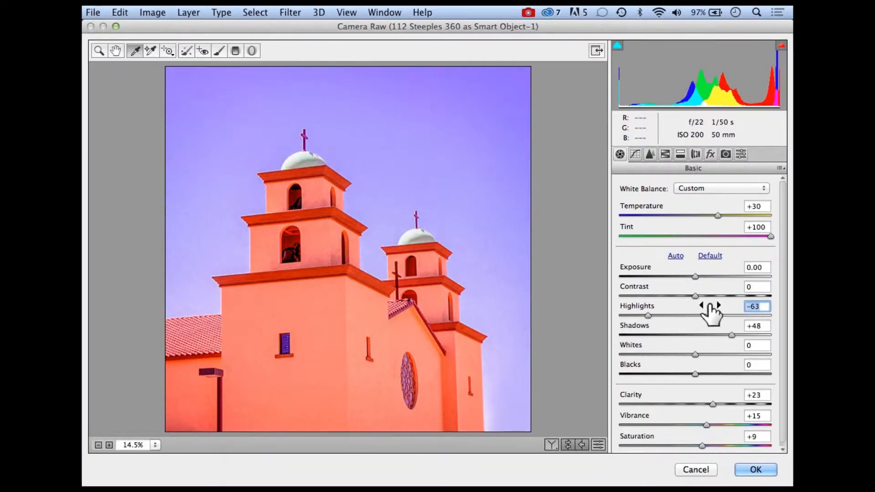
{"action": "left_click_drag", "start_coordinate": [695, 295], "coordinate": [716, 296]}
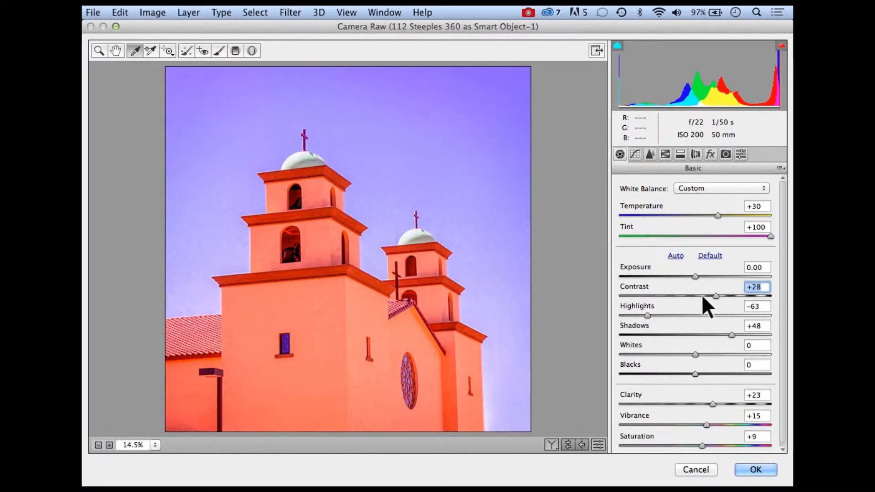
{"action": "mouse_move", "coordinate": [694, 274]}
{"action": "left_mouse_down"}
{"action": "mouse_move", "coordinate": [685, 276]}
{"action": "mouse_move", "coordinate": [720, 276]}
{"action": "mouse_move", "coordinate": [667, 275]}
{"action": "mouse_move", "coordinate": [694, 276]}
{"action": "left_mouse_up"}
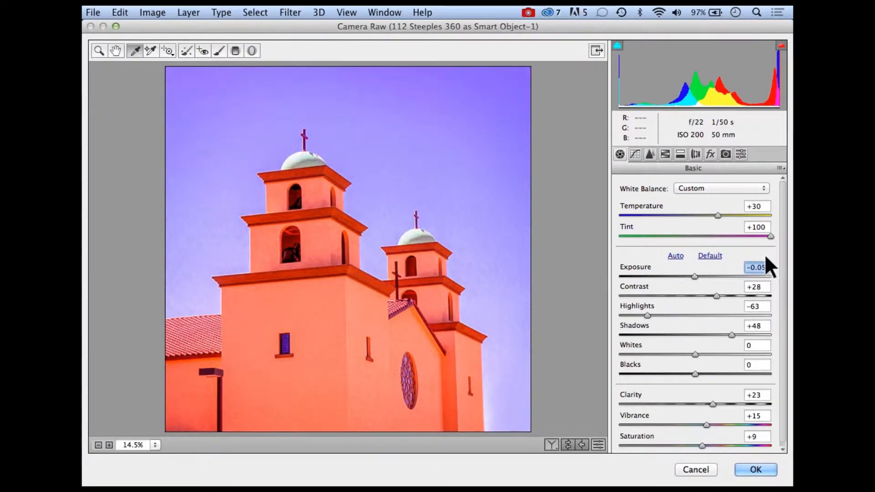
{"action": "left_click_drag", "start_coordinate": [770, 236], "coordinate": [719, 236]}
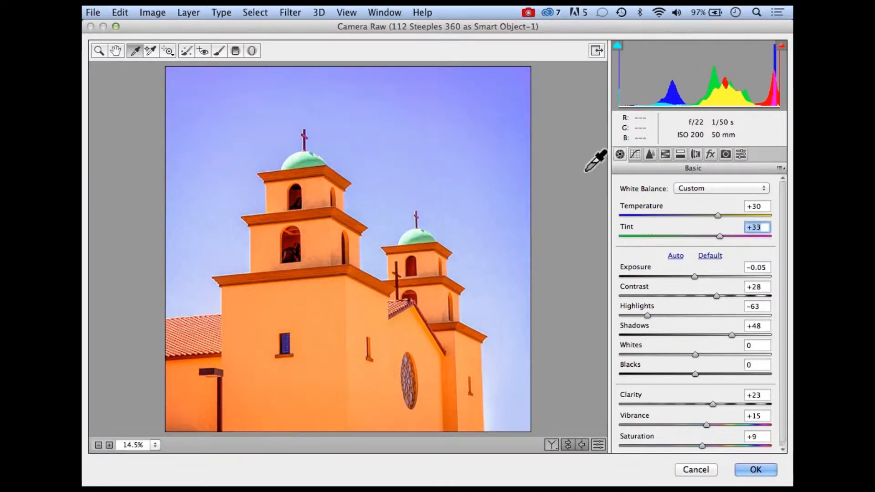
Shape the parametric tone curve with Highlights +38, Shadows -50, Darks +30 and Lights -43.
{"action": "left_click", "coordinate": [635, 154]}
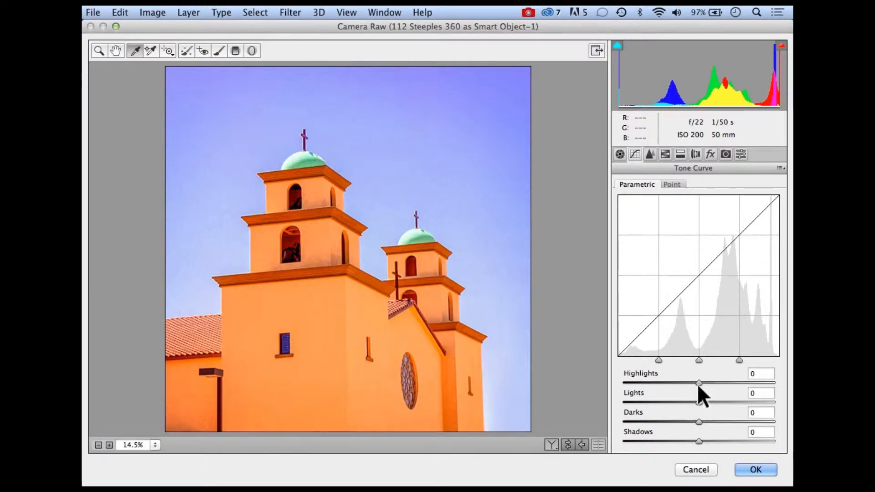
{"action": "left_click_drag", "start_coordinate": [697, 383], "coordinate": [727, 386]}
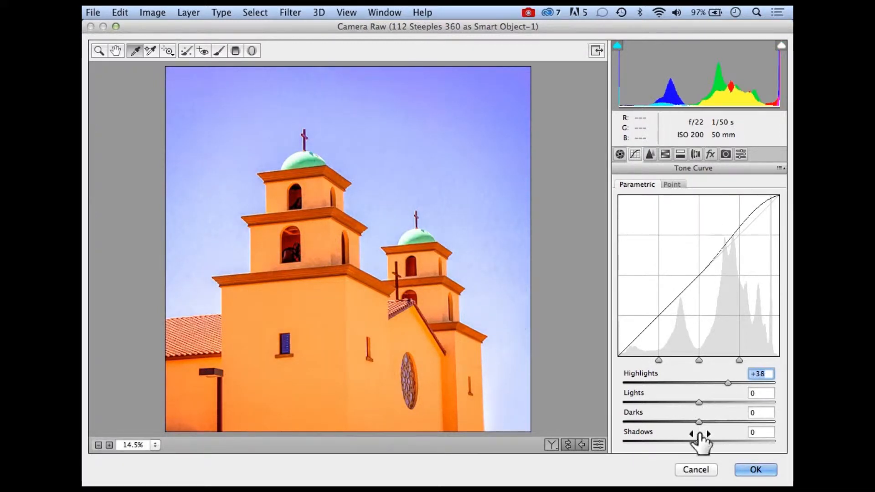
{"action": "left_click_drag", "start_coordinate": [698, 440], "coordinate": [721, 422]}
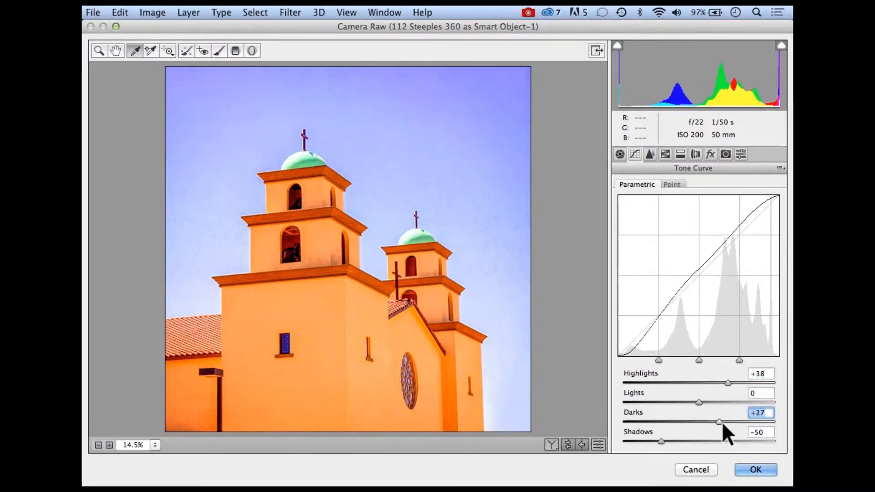
{"action": "left_click", "coordinate": [682, 401]}
{"action": "left_click_drag", "start_coordinate": [681, 398], "coordinate": [666, 399]}
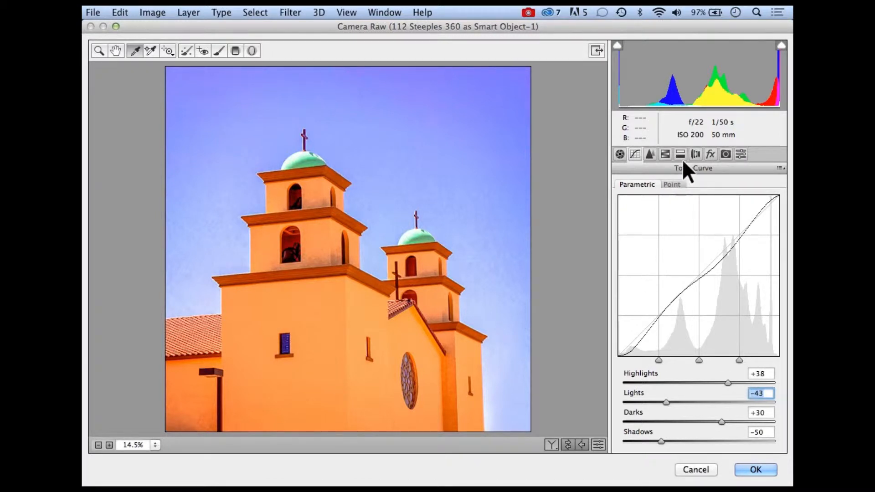
Correct the building's perspective with Lens Corrections and apply the Camera Raw Filter to the smart object.
{"action": "left_click", "coordinate": [694, 154]}
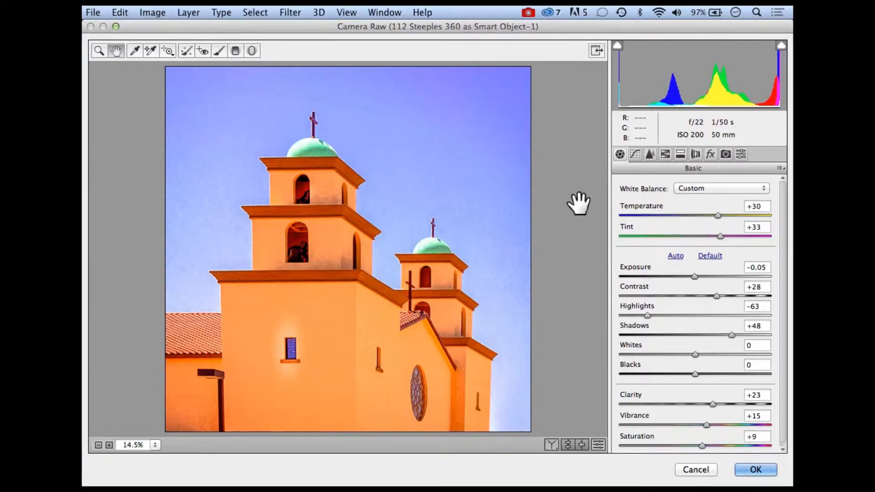
{"action": "left_click", "coordinate": [755, 469]}
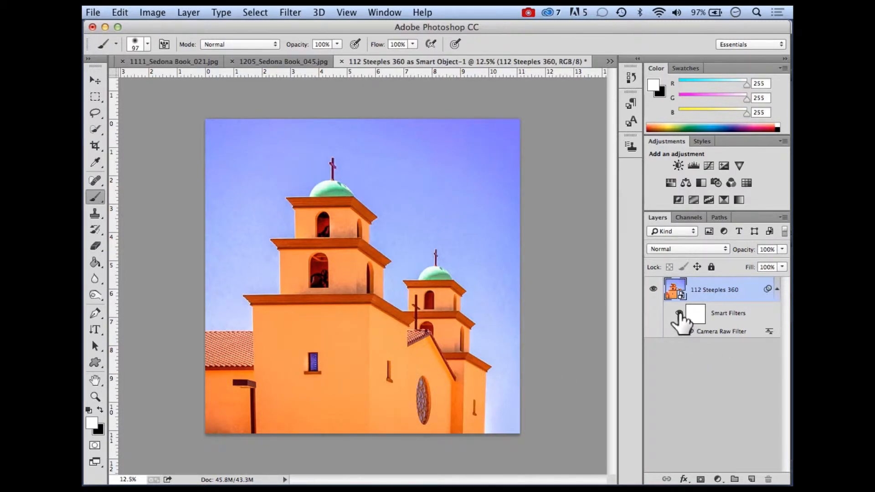
Compare the steeples image with and without its smart filters, and leave the filters hidden.
{"action": "left_click", "coordinate": [679, 313]}
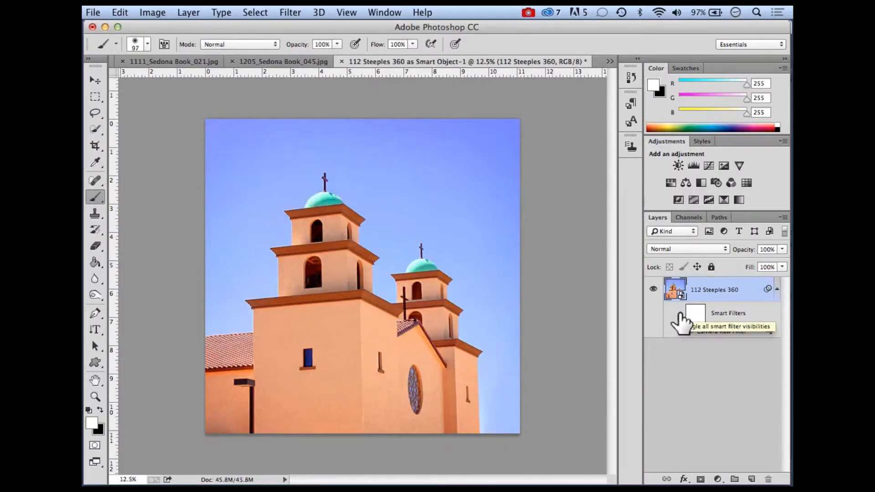
{"action": "left_click", "coordinate": [679, 314]}
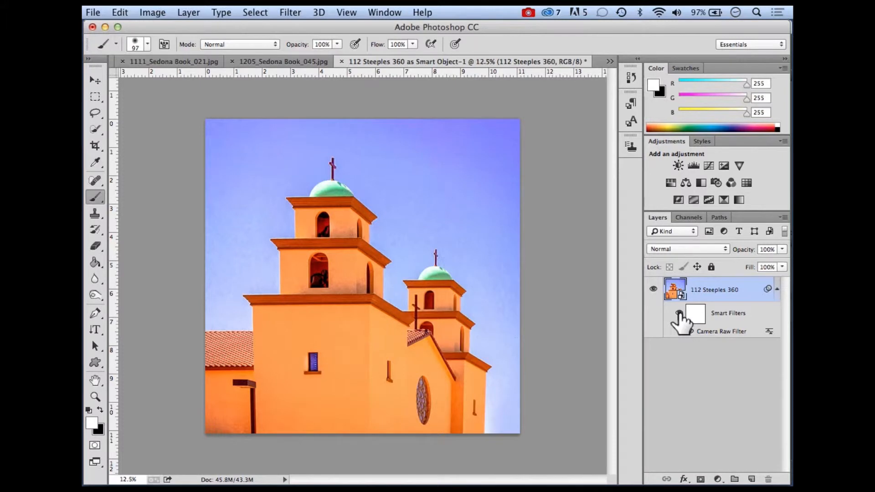
{"action": "left_click", "coordinate": [680, 314]}
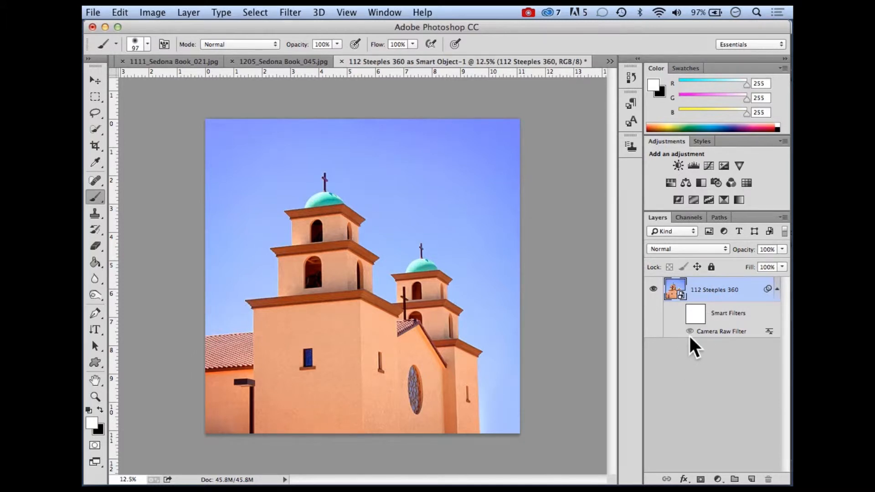
Set the recent file list to contain 30 files in the File Handling preferences.
{"action": "left_click_drag", "start_coordinate": [694, 339], "coordinate": [183, 52]}
{"action": "left_click", "coordinate": [93, 12]}
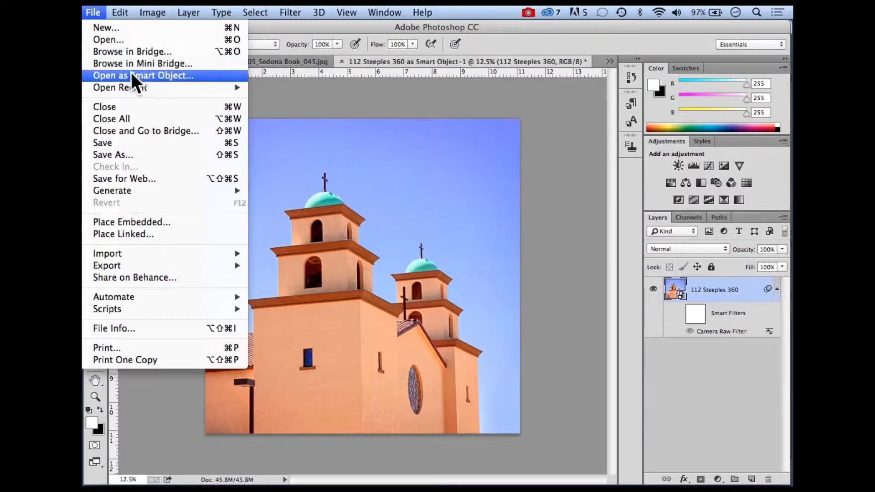
{"action": "mouse_move", "coordinate": [138, 86]}
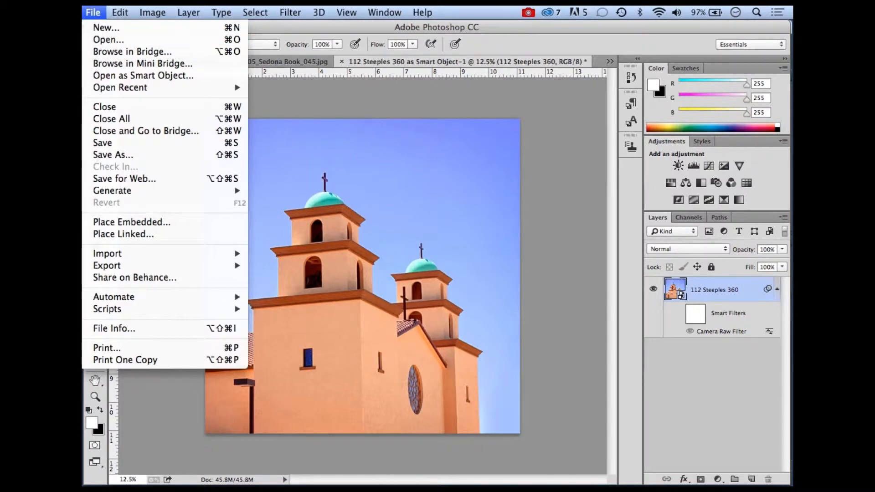
{"action": "mouse_move", "coordinate": [83, 12]}
{"action": "mouse_move", "coordinate": [83, 51]}
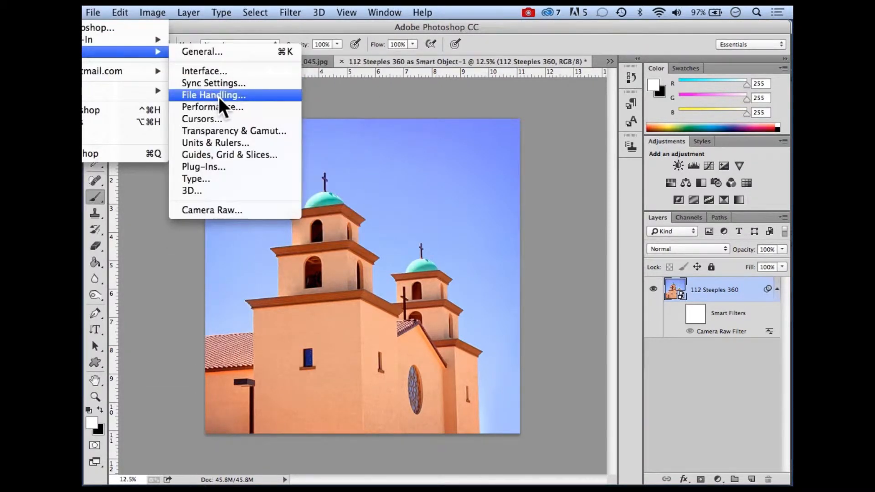
{"action": "left_click", "coordinate": [220, 97]}
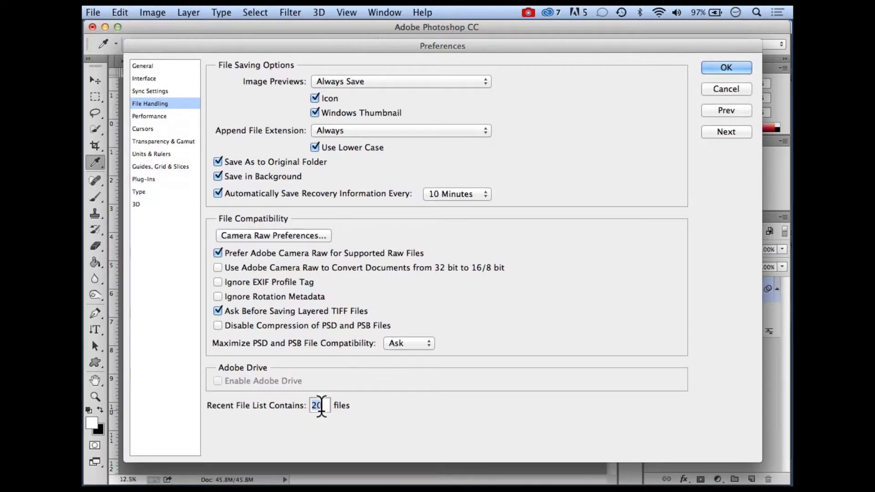
{"action": "type", "text": "30"}
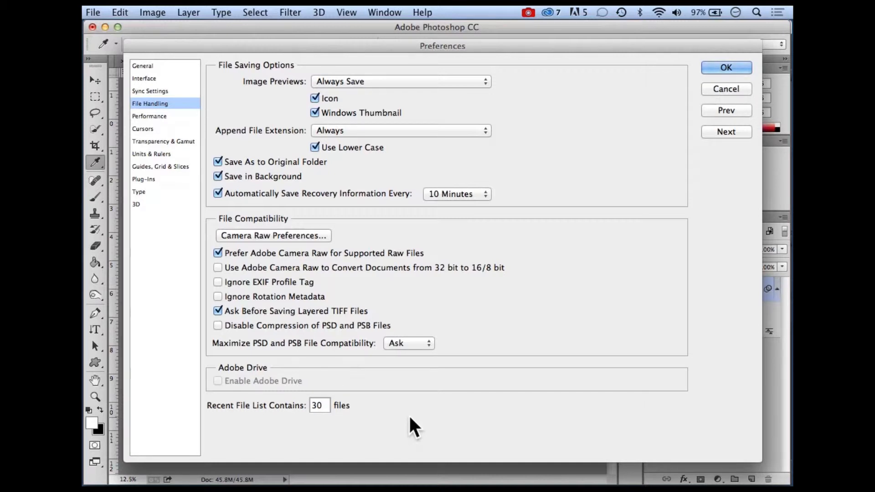
{"action": "left_click", "coordinate": [724, 69]}
{"action": "key", "text": "b"}
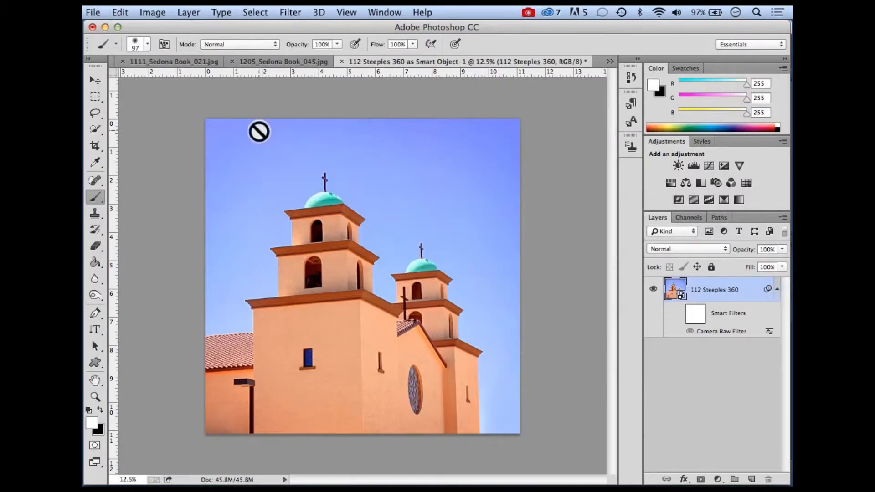
Start a new document based on the U.S. Paper preset in Letter size.
{"action": "left_click", "coordinate": [98, 12]}
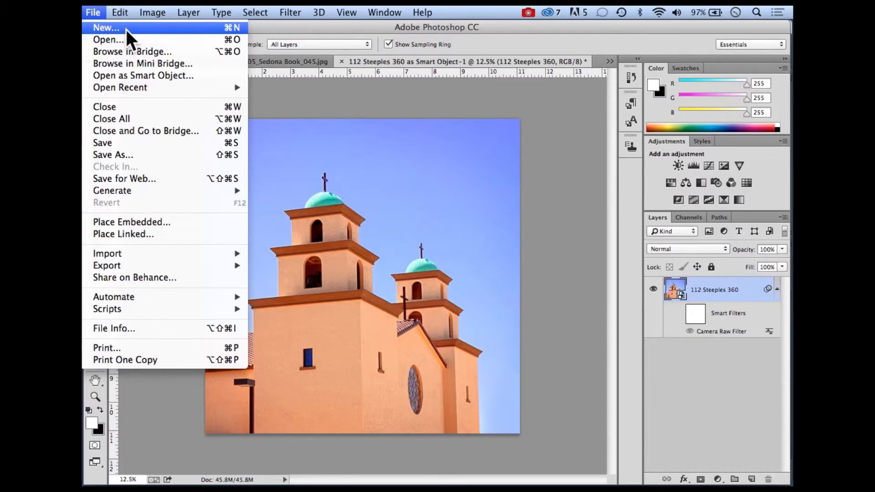
{"action": "left_click", "coordinate": [126, 30]}
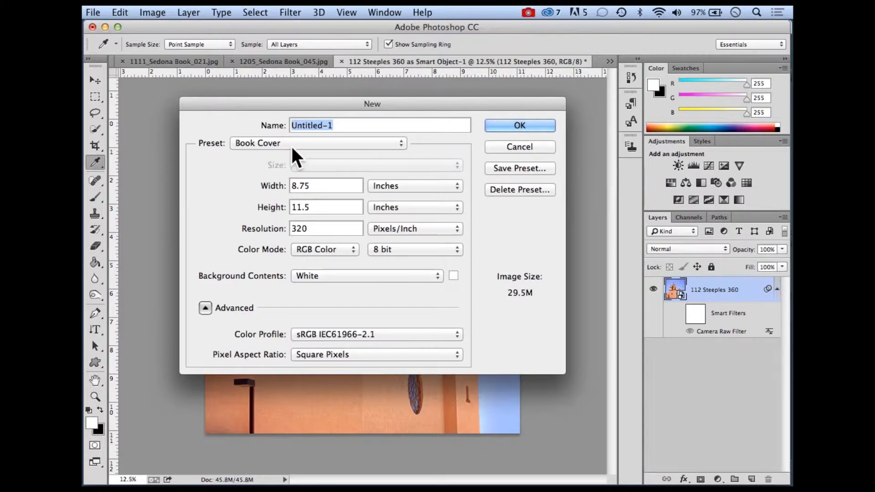
{"action": "left_click", "coordinate": [401, 147]}
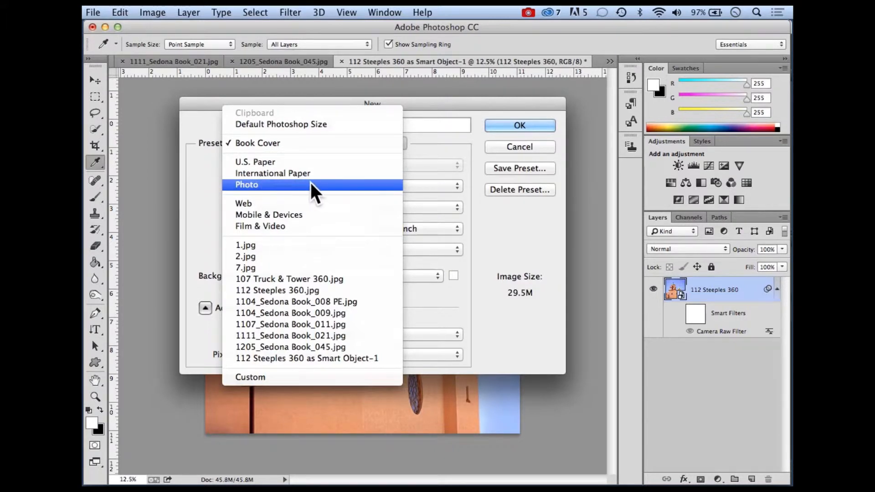
{"action": "left_click", "coordinate": [268, 162]}
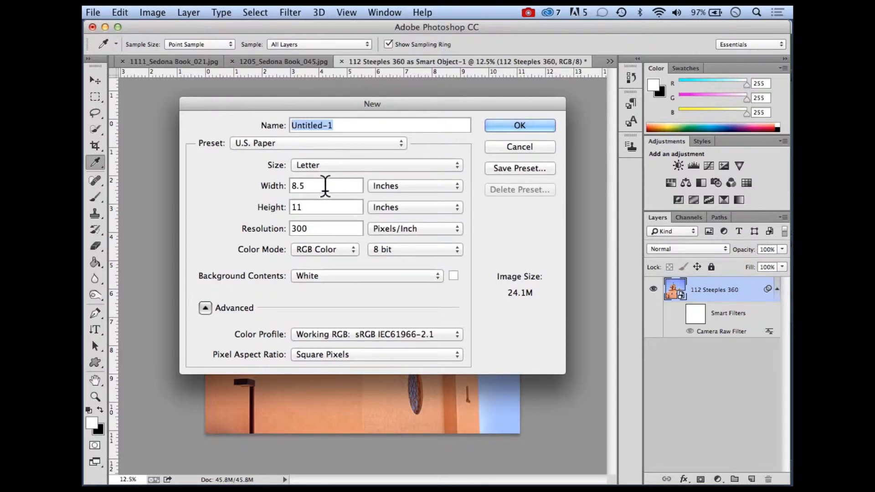
Set the new document's resolution to 360 pixels/inch and its bit depth to 16 bit.
{"action": "left_click", "coordinate": [303, 228]}
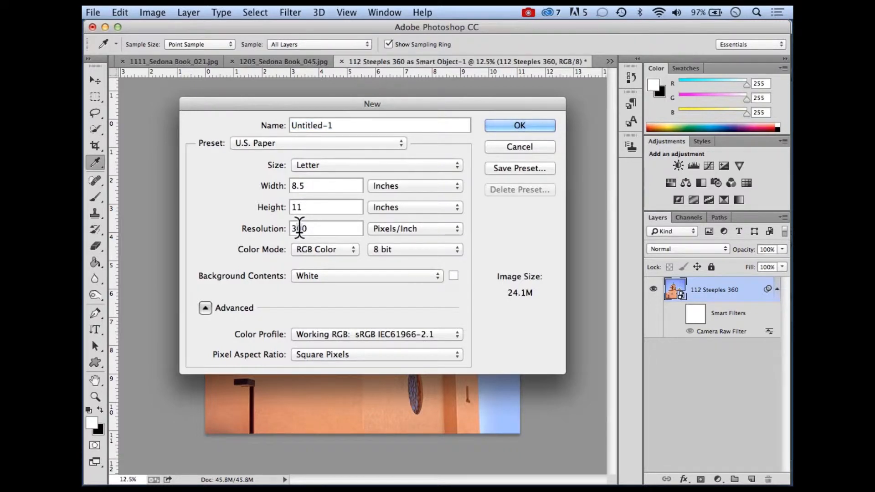
{"action": "key", "text": "BackSpace"}
{"action": "type", "text": "6"}
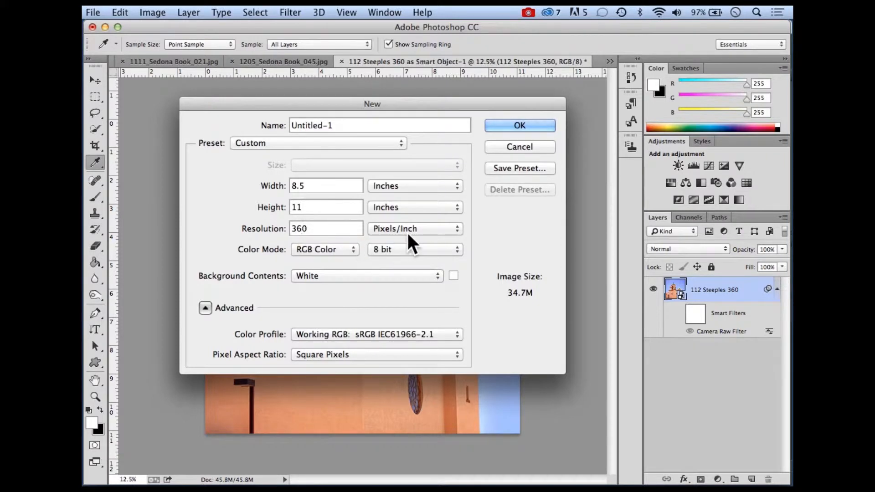
{"action": "left_click", "coordinate": [456, 247]}
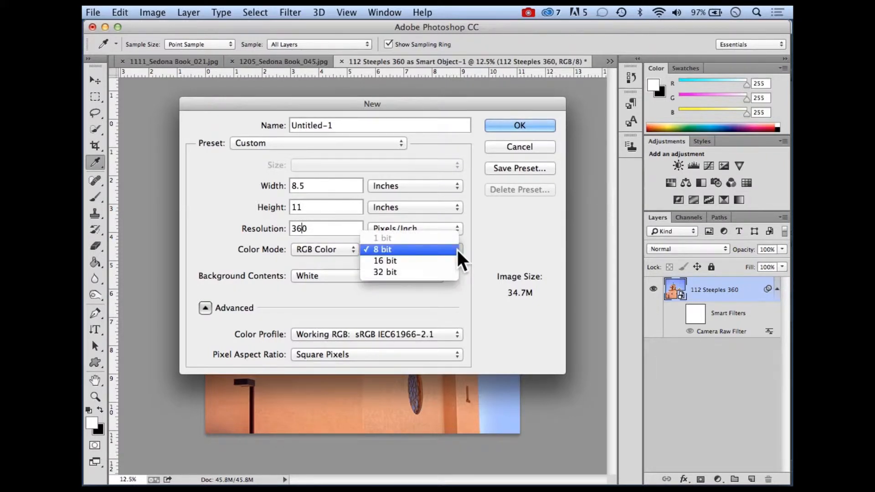
{"action": "left_click", "coordinate": [436, 262]}
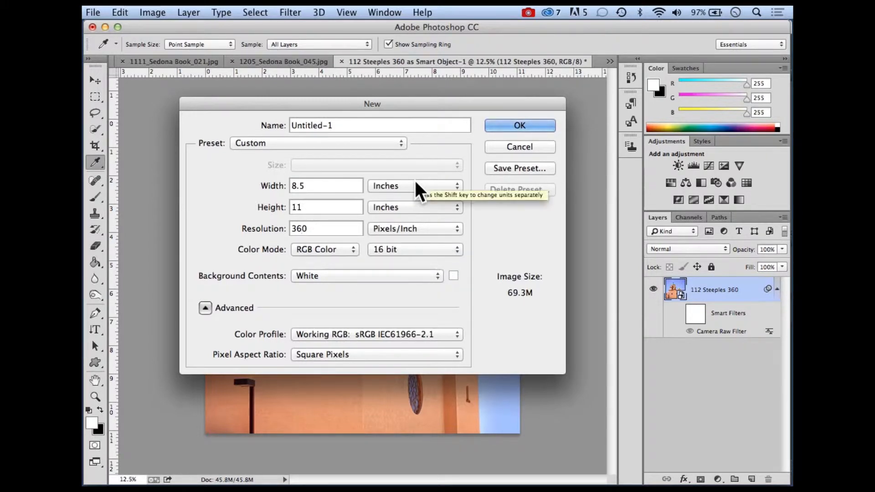
Give the new document a custom light gray background color, #adacac.
{"action": "left_click", "coordinate": [433, 277]}
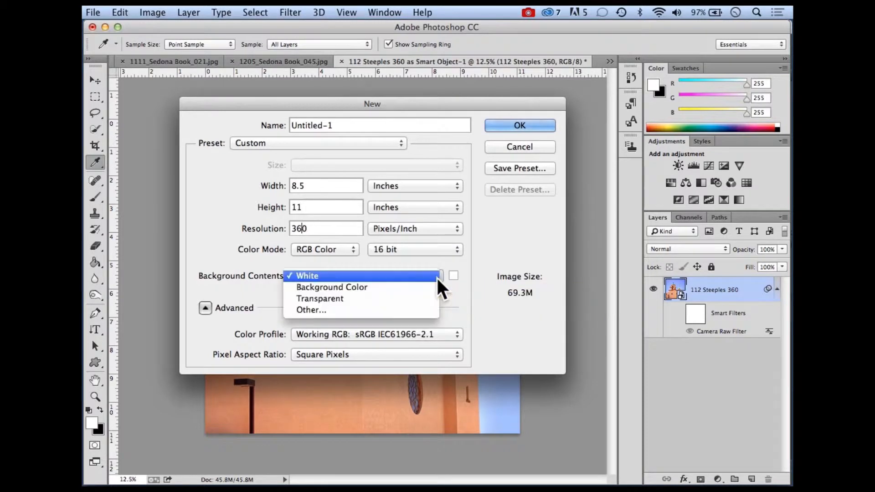
{"action": "left_click", "coordinate": [311, 313]}
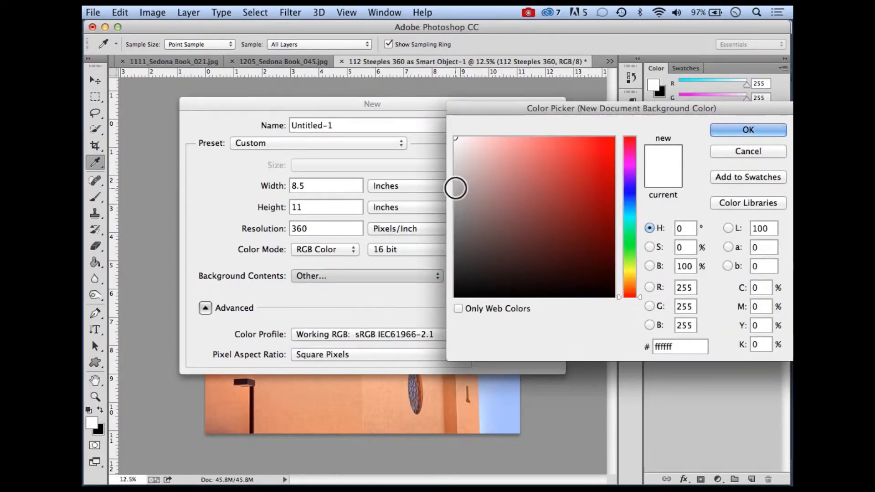
{"action": "left_click", "coordinate": [456, 188]}
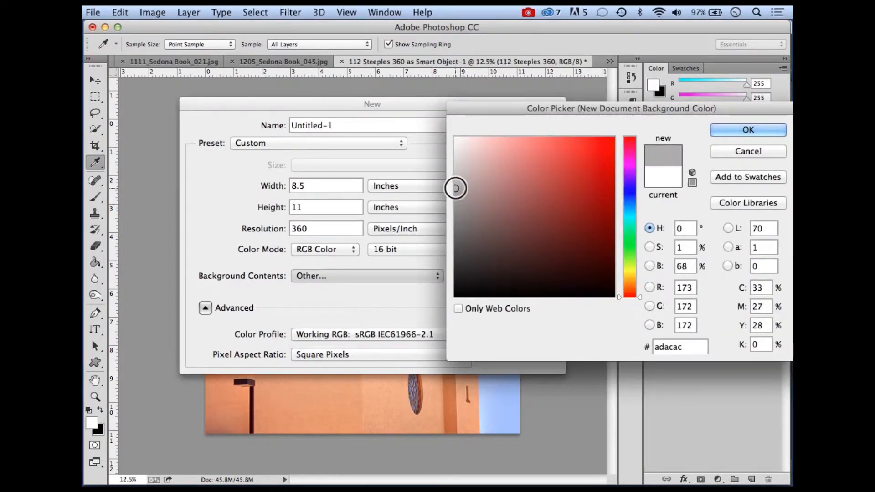
{"action": "left_click", "coordinate": [716, 124]}
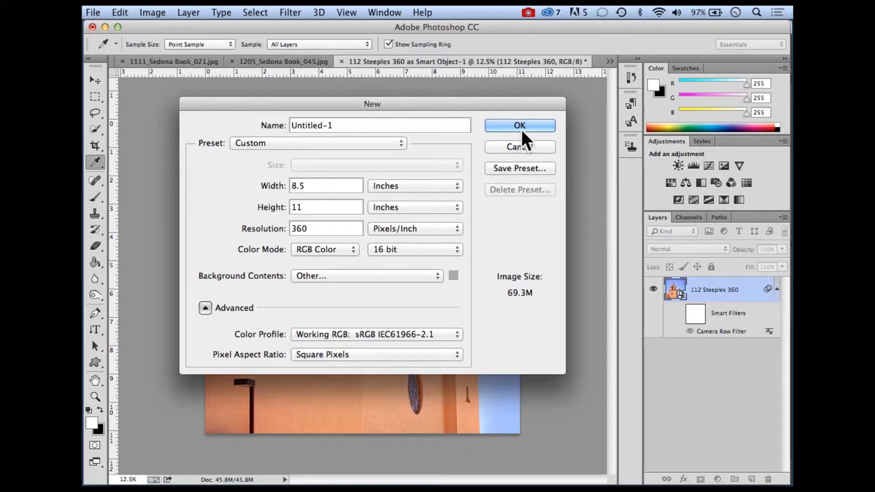
Save the current new document settings as a preset named Gray Letter, and leave without creating a document.
{"action": "left_click", "coordinate": [542, 169]}
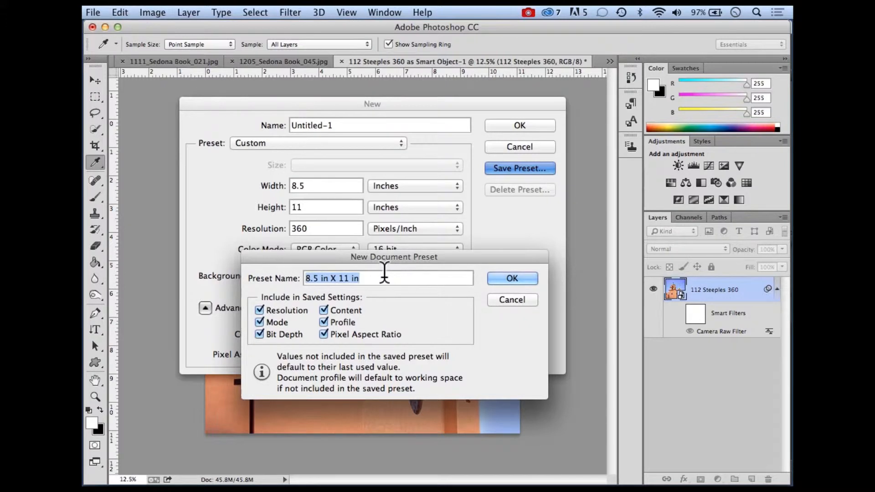
{"action": "type", "text": "Gray "}
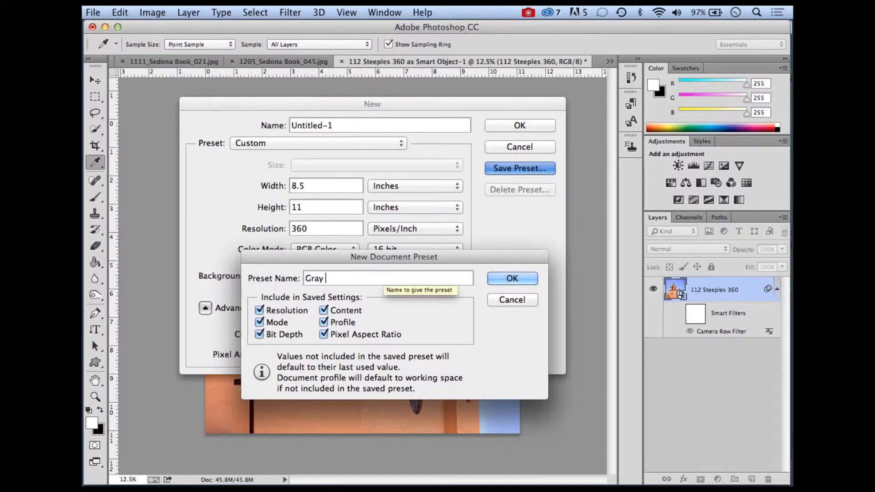
{"action": "type", "text": "Letter"}
{"action": "left_click", "coordinate": [516, 278]}
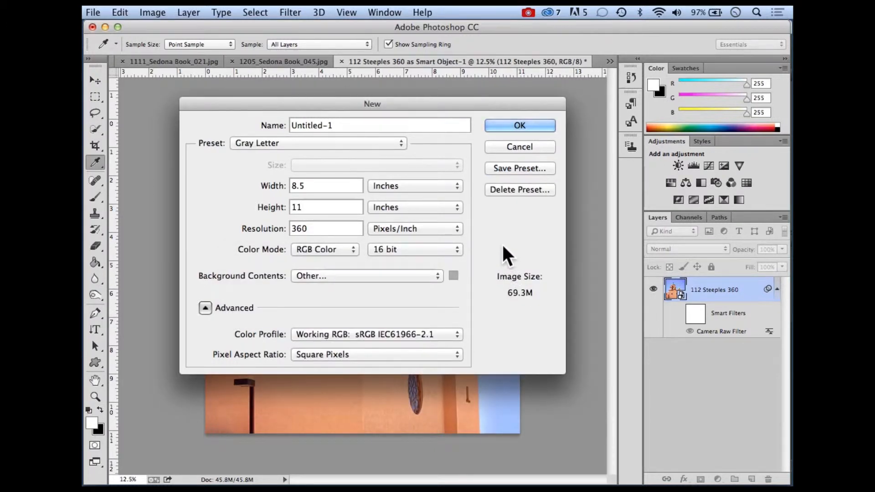
{"action": "left_click", "coordinate": [544, 148]}
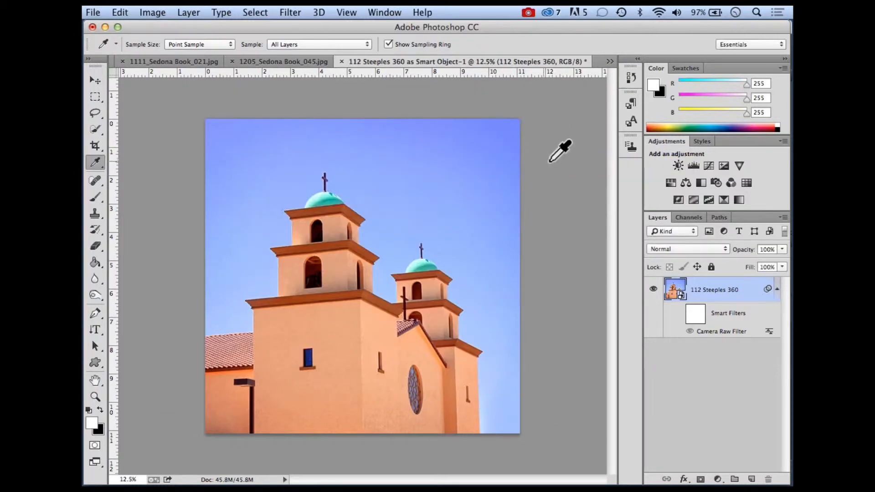
Create a new document named New Gray File from the saved Gray Letter preset.
{"action": "left_click", "coordinate": [94, 13]}
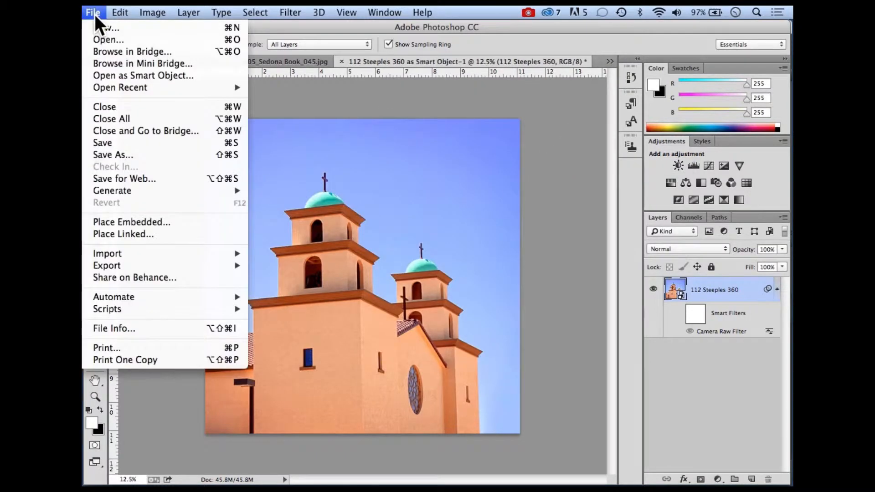
{"action": "left_click", "coordinate": [108, 28]}
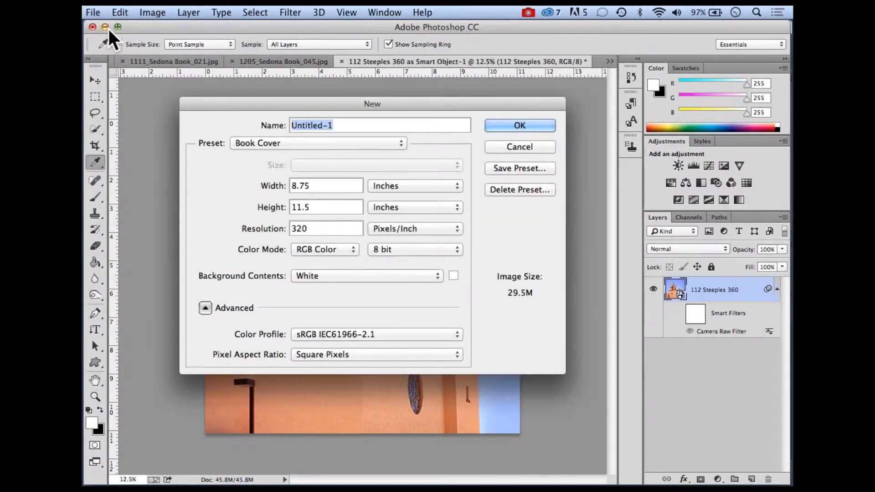
{"action": "left_click", "coordinate": [401, 143]}
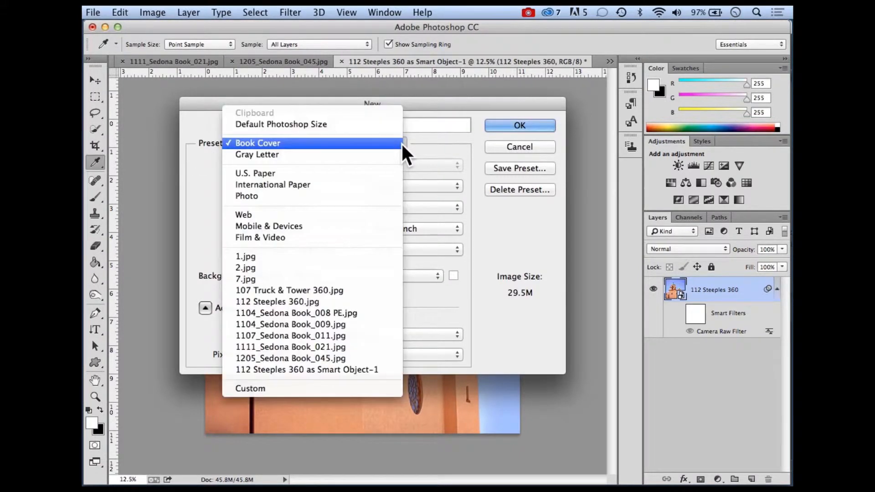
{"action": "left_click", "coordinate": [274, 155]}
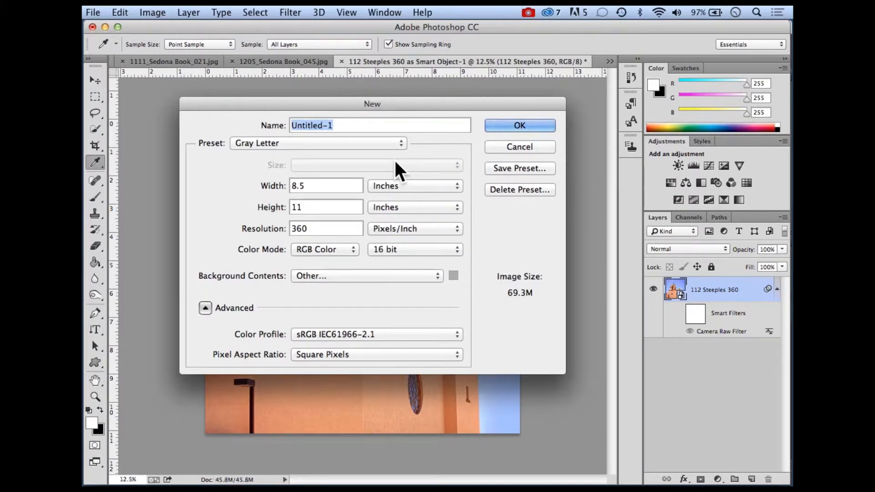
{"action": "type", "text": "New "}
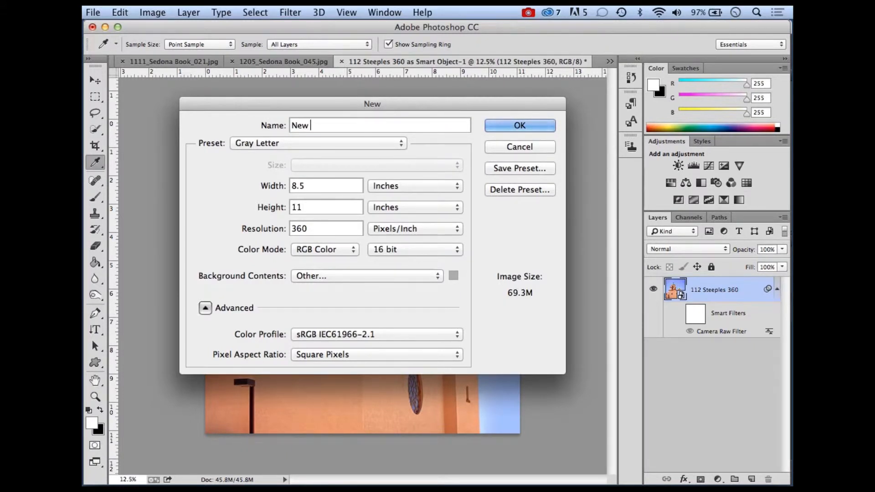
{"action": "type", "text": "Gray"}
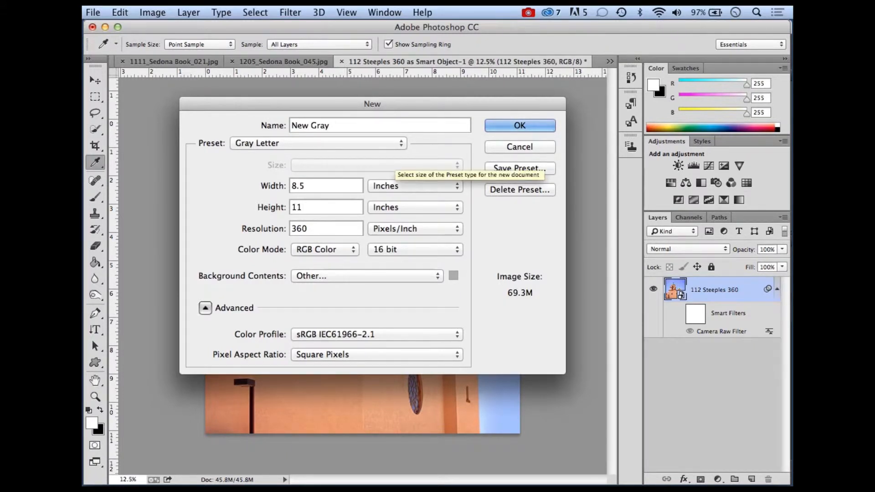
{"action": "type", "text": " File"}
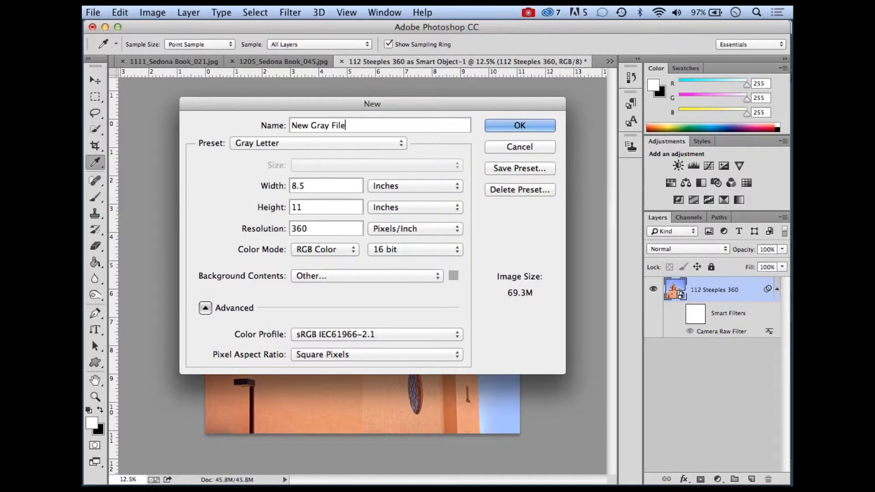
{"action": "left_click", "coordinate": [520, 127]}
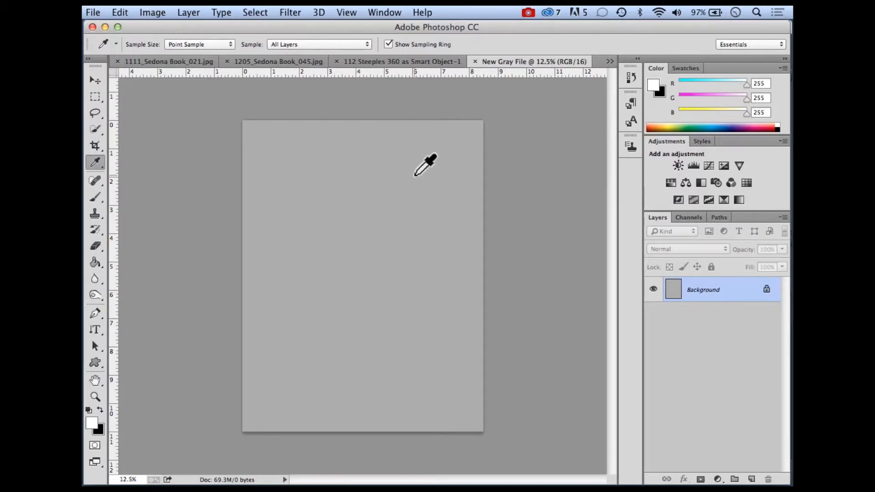
Close New Gray File and create a new document from the Book Cover preset.
{"action": "left_click", "coordinate": [475, 62]}
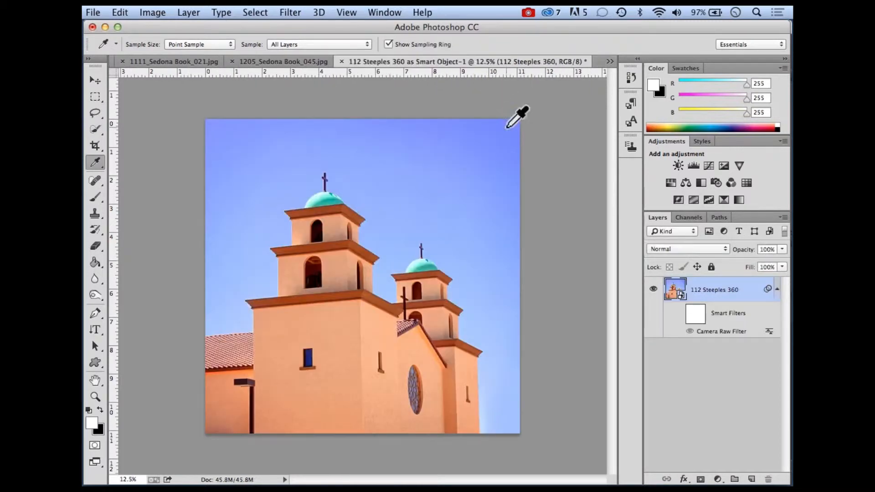
{"action": "left_click", "coordinate": [94, 12]}
{"action": "left_click", "coordinate": [109, 29]}
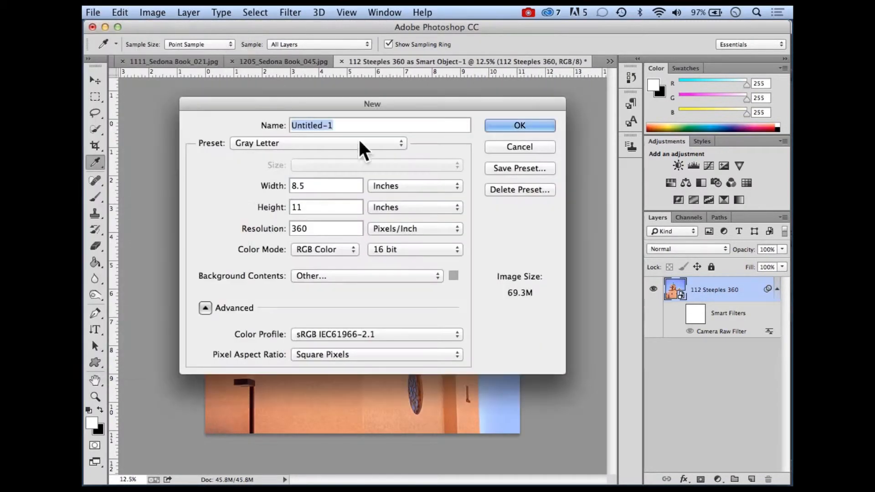
{"action": "left_click", "coordinate": [401, 144]}
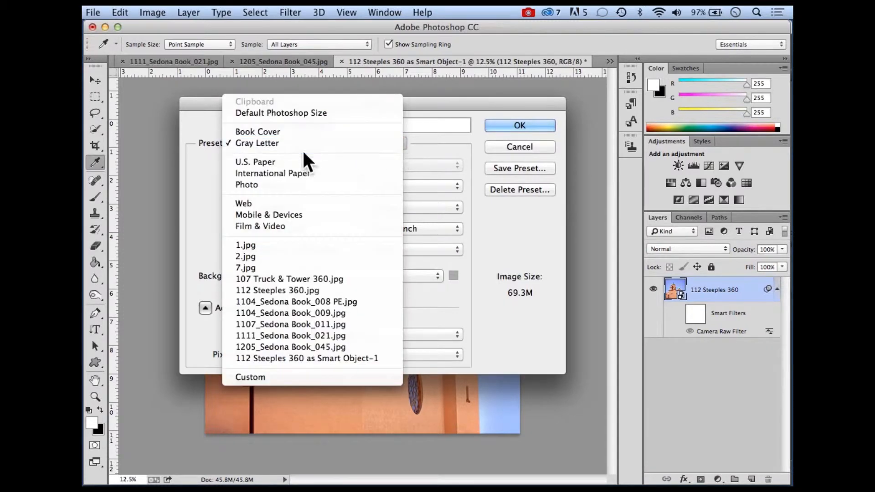
{"action": "left_click", "coordinate": [266, 132]}
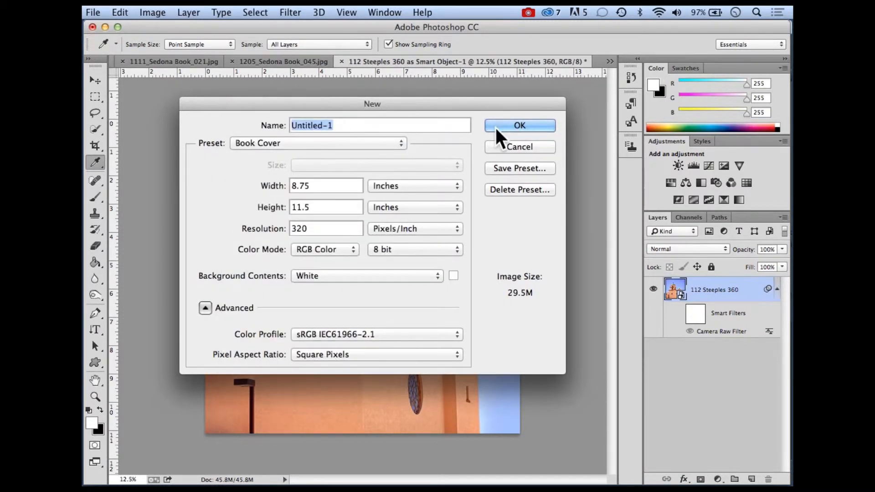
{"action": "left_click", "coordinate": [495, 129]}
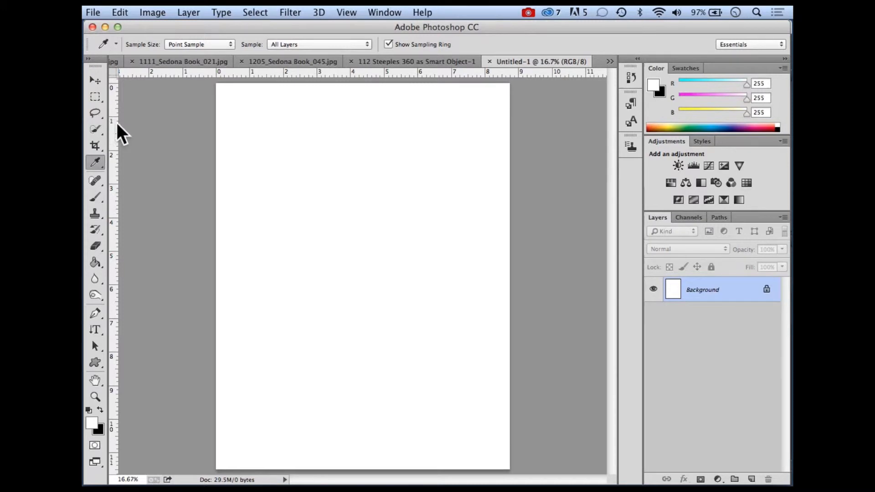
Examine the list of recently opened files without opening any of them.
{"action": "left_click", "coordinate": [93, 12]}
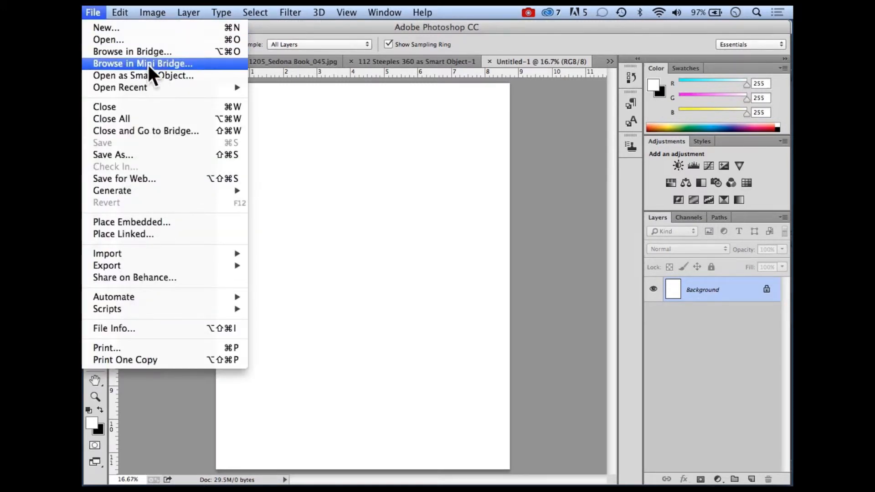
{"action": "mouse_move", "coordinate": [151, 88]}
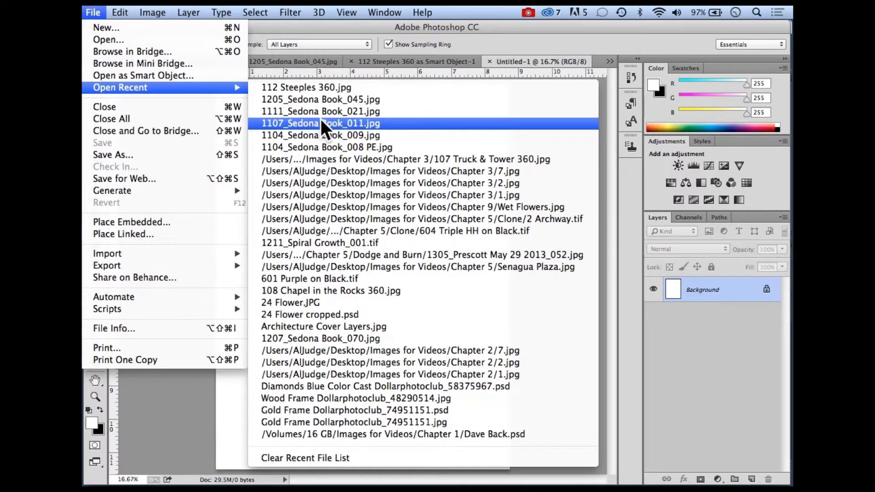
{"action": "left_click", "coordinate": [173, 384]}
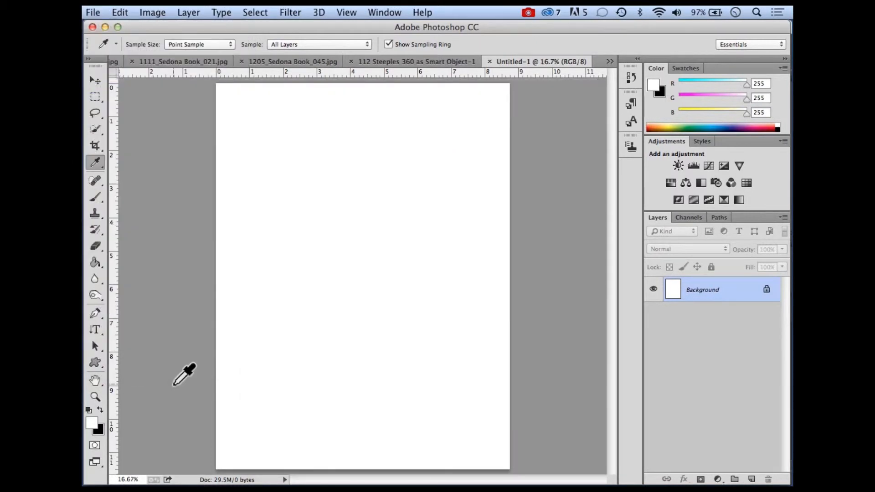
Close all open documents, discarding unsaved changes and applying that choice to all of them.
{"action": "left_click", "coordinate": [93, 12]}
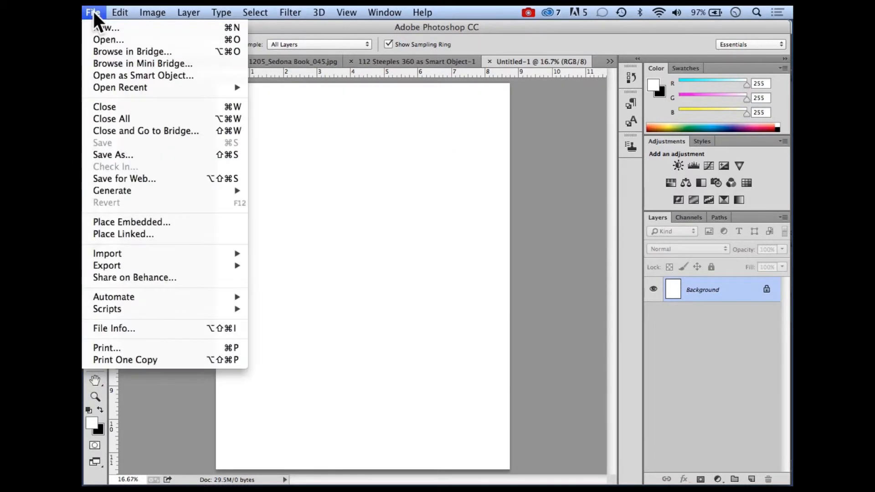
{"action": "left_click", "coordinate": [107, 119]}
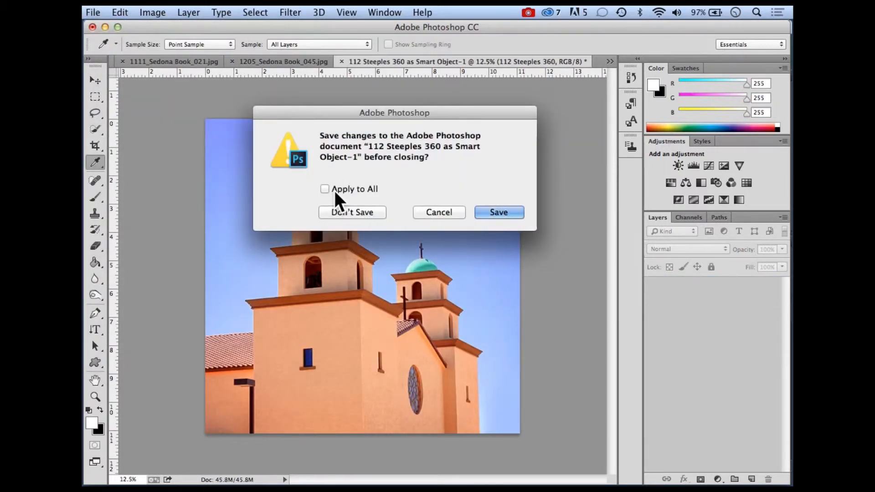
{"action": "left_click", "coordinate": [324, 188]}
{"action": "left_click", "coordinate": [344, 211]}
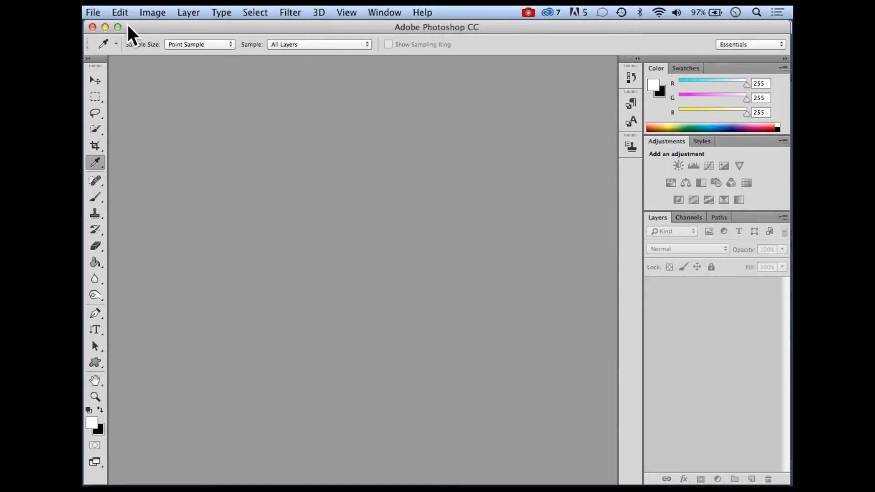
Switch to Adobe Bridge and open all images from 1.jpg through 1207_Sedona Book_070.jpg in the Chapter 3 folder.
{"action": "left_click", "coordinate": [94, 12]}
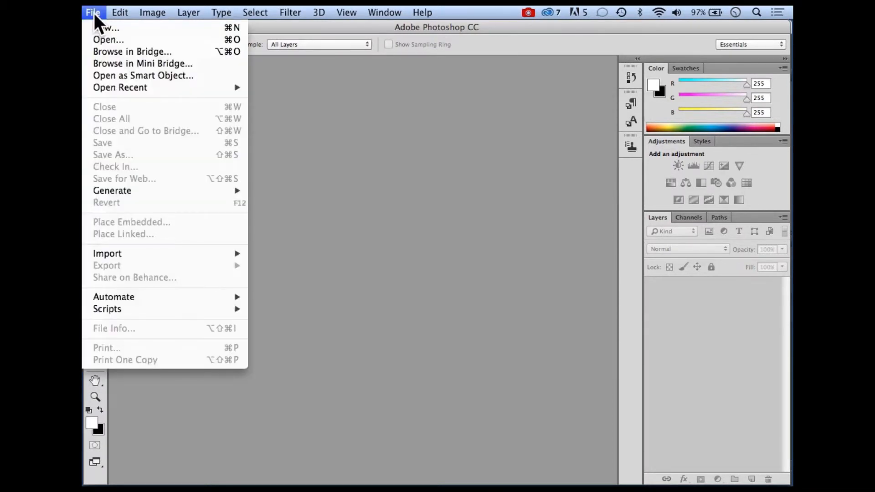
{"action": "left_click", "coordinate": [118, 50]}
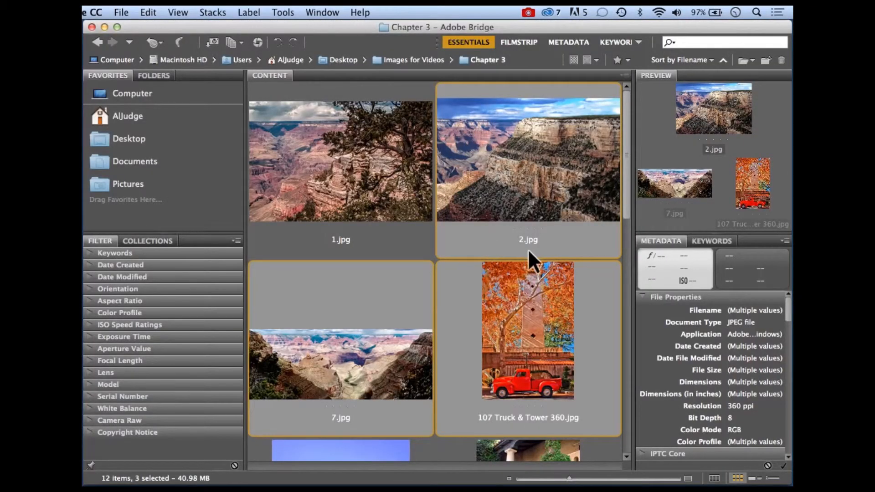
{"action": "left_click", "coordinate": [306, 93]}
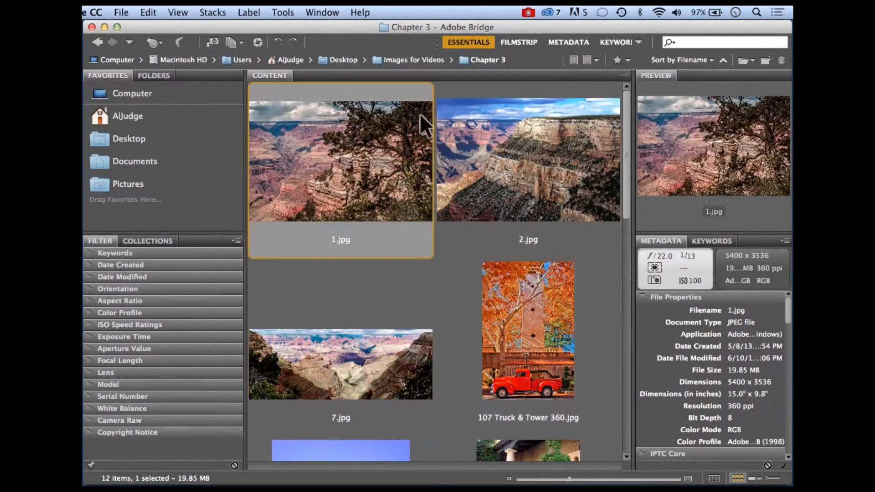
{"action": "left_click_drag", "start_coordinate": [623, 187], "coordinate": [627, 449]}
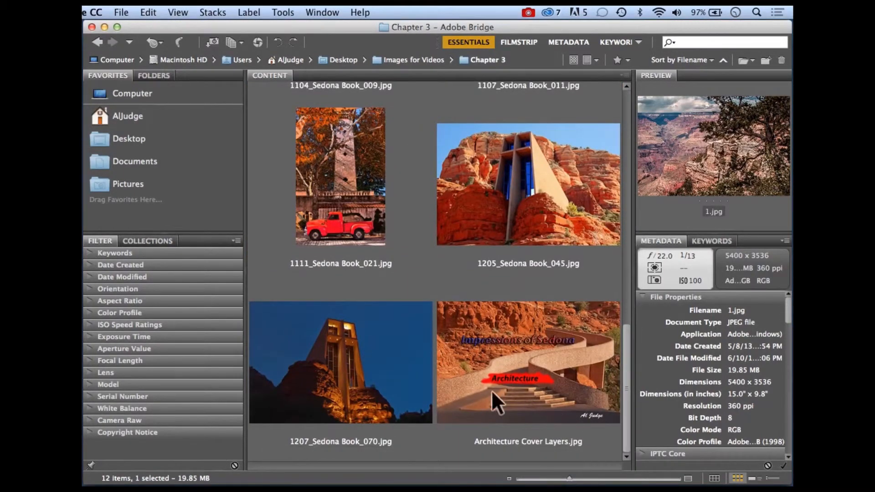
{"action": "left_click", "coordinate": [387, 376], "text": "shift"}
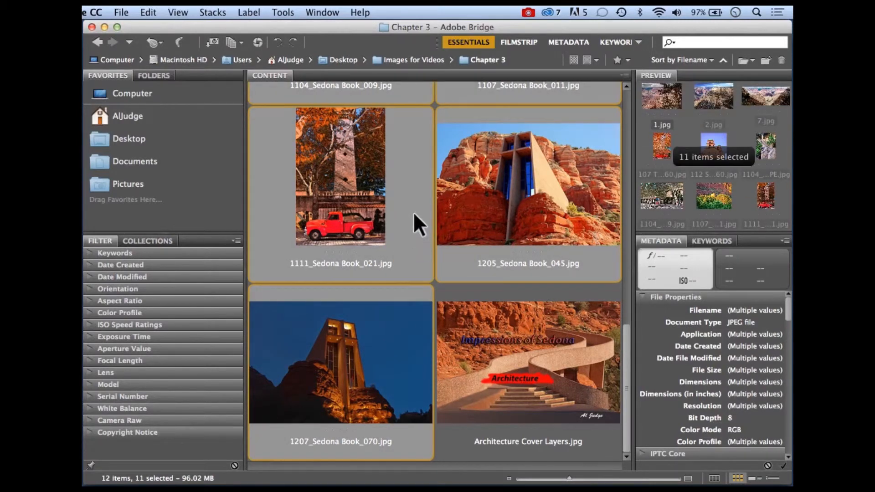
{"action": "double_click", "coordinate": [413, 213]}
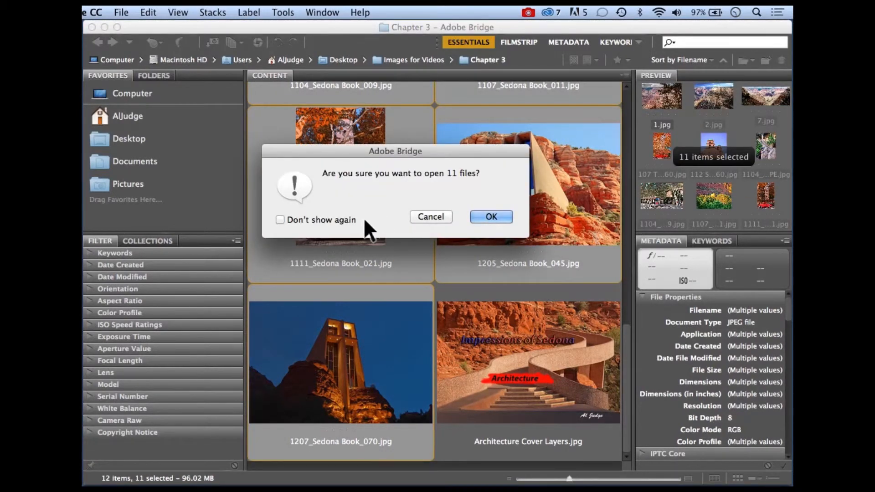
{"action": "left_click", "coordinate": [486, 217]}
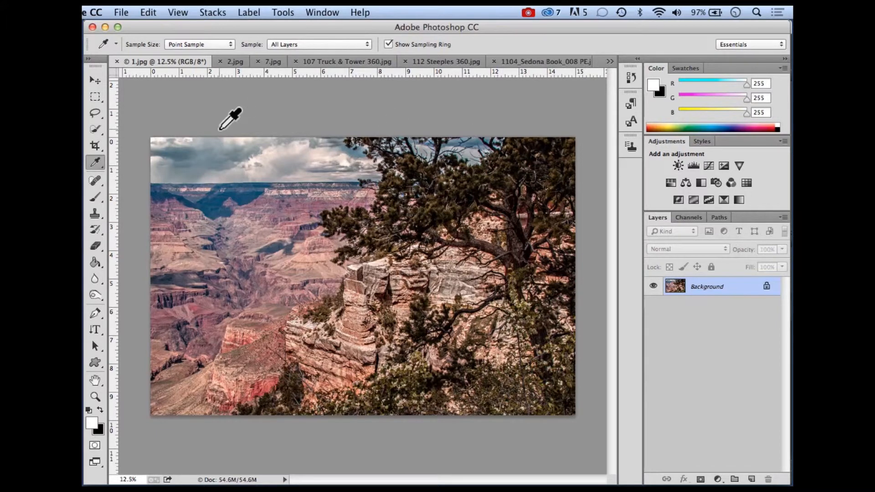
Arrange the open images in Photoshop in a 6-up layout and bring the chapel into view in 1205_Sedona Book_045.jpg.
{"action": "left_click", "coordinate": [428, 99]}
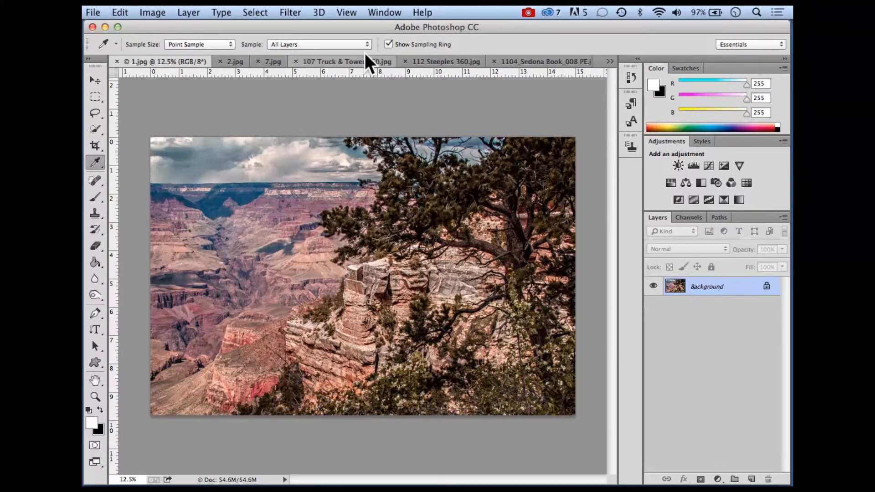
{"action": "left_click", "coordinate": [386, 13]}
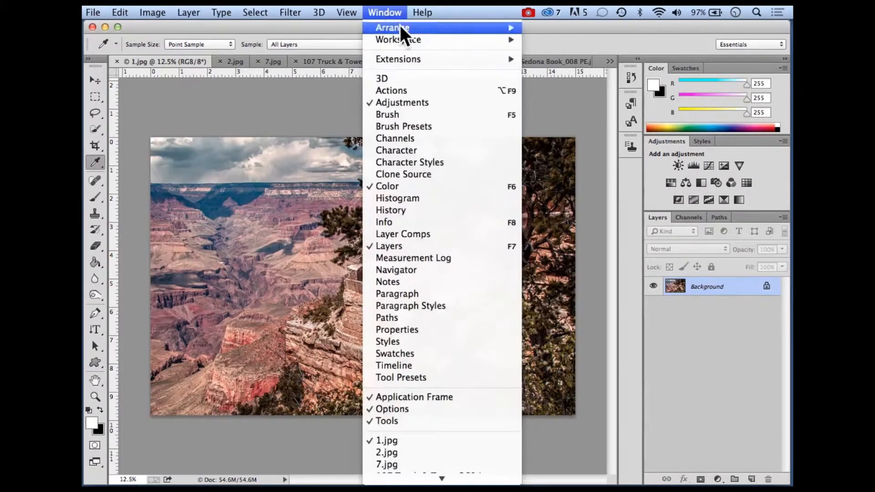
{"action": "mouse_move", "coordinate": [404, 31]}
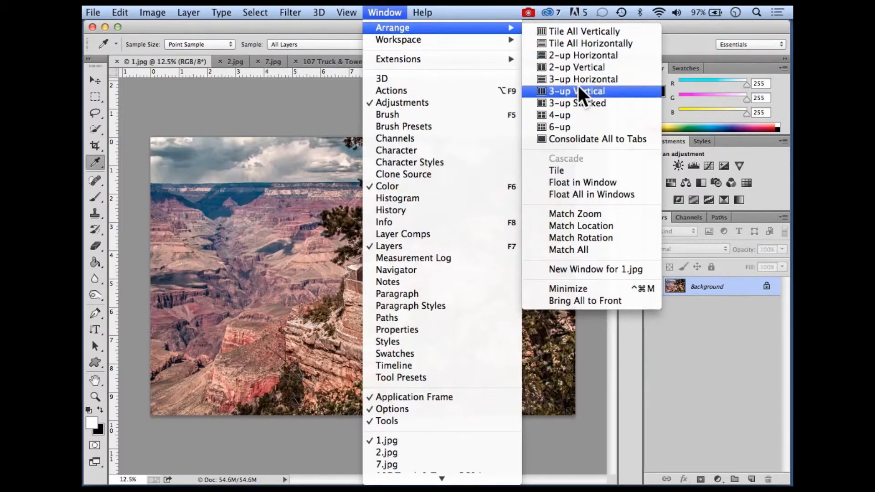
{"action": "left_click", "coordinate": [566, 128]}
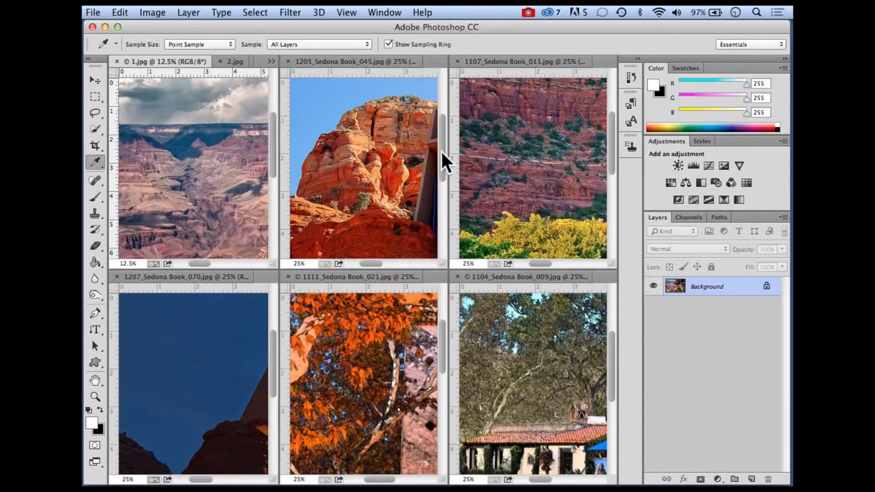
{"action": "mouse_move", "coordinate": [441, 149]}
{"action": "left_mouse_down"}
{"action": "mouse_move", "coordinate": [441, 193]}
{"action": "mouse_move", "coordinate": [442, 139]}
{"action": "mouse_move", "coordinate": [442, 157]}
{"action": "left_mouse_up"}
{"action": "left_click_drag", "start_coordinate": [373, 264], "coordinate": [390, 264]}
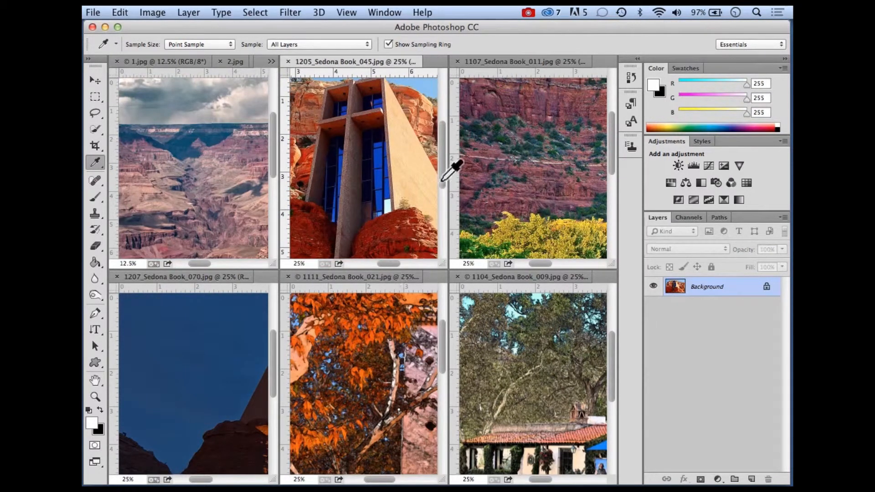
Tile all open images vertically, side by side in the workspace.
{"action": "left_click_drag", "start_coordinate": [443, 167], "coordinate": [442, 148]}
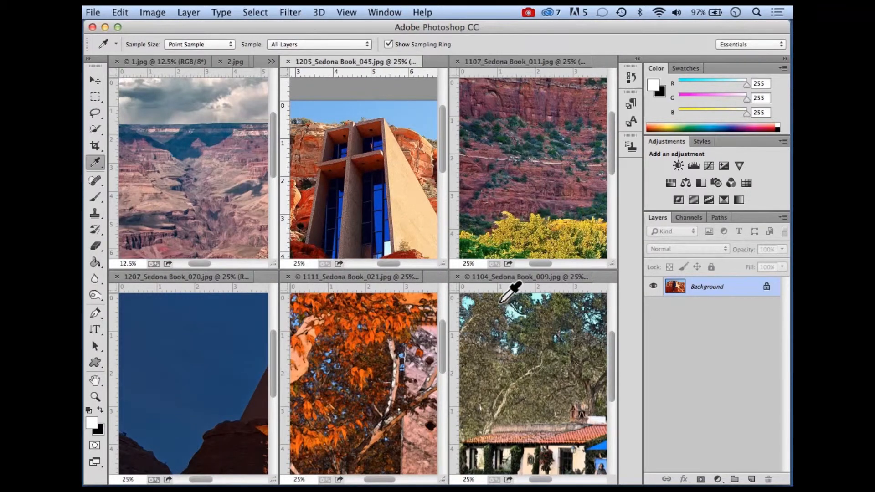
{"action": "left_click", "coordinate": [384, 14]}
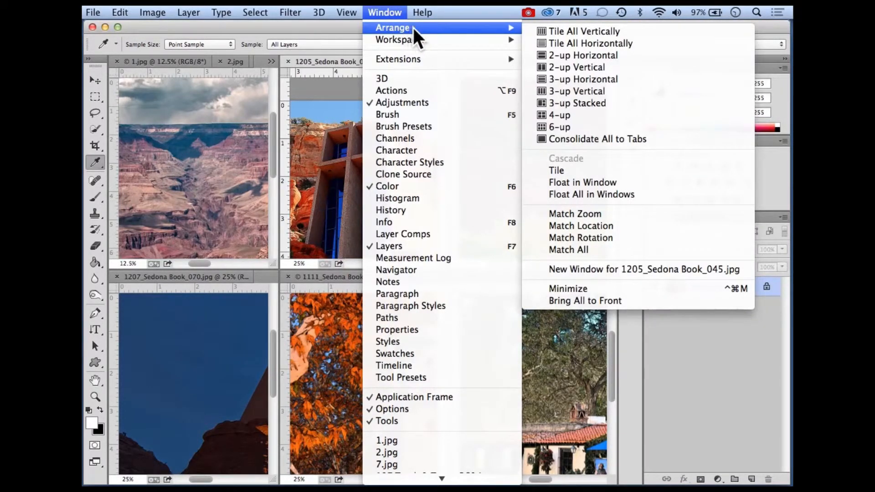
{"action": "left_click", "coordinate": [589, 32]}
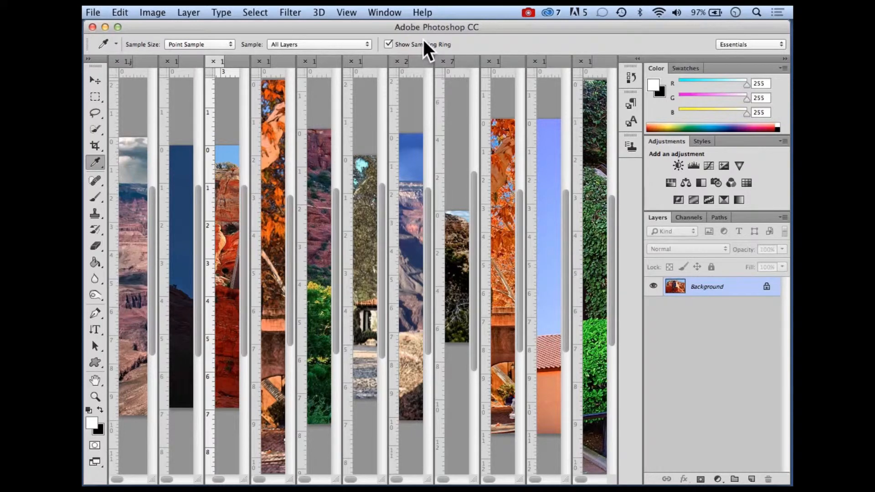
Tile all open images horizontally, stacked one above another.
{"action": "left_click", "coordinate": [391, 14]}
{"action": "mouse_move", "coordinate": [399, 31]}
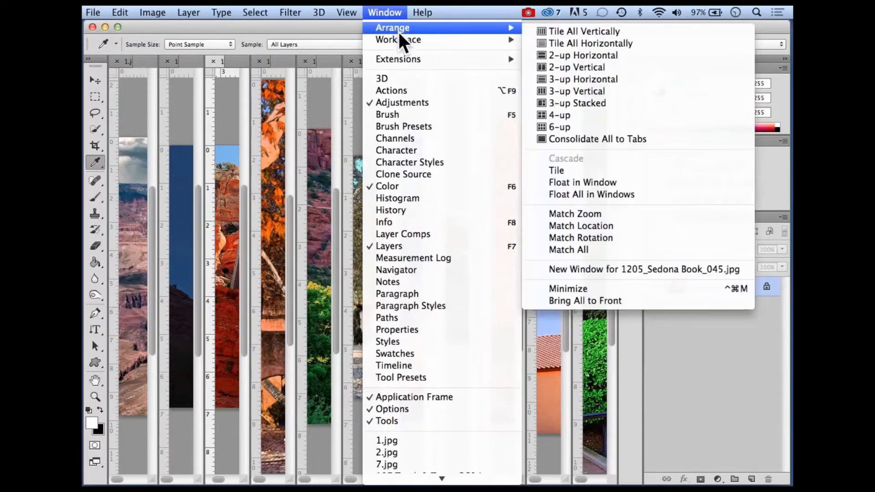
{"action": "left_click", "coordinate": [569, 43]}
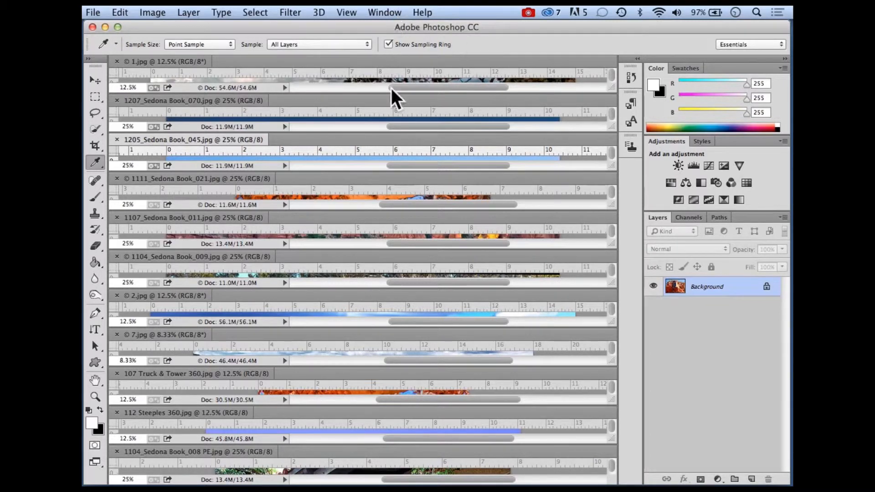
Arrange the open images in a 2-up Horizontal layout.
{"action": "left_click", "coordinate": [393, 12]}
{"action": "mouse_move", "coordinate": [407, 28]}
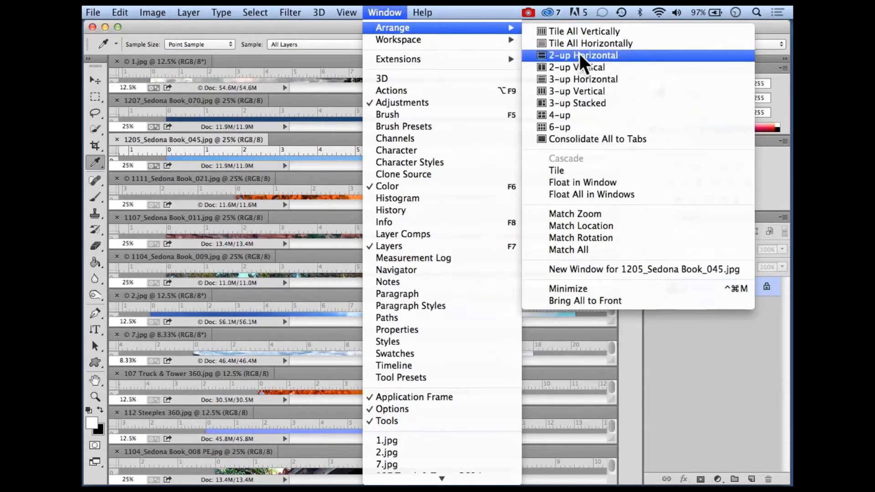
{"action": "left_click", "coordinate": [587, 56]}
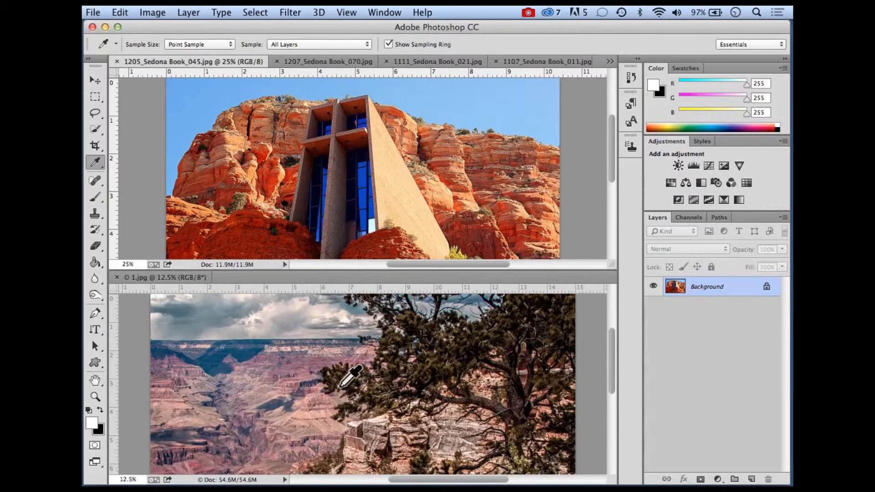
{"action": "left_click", "coordinate": [392, 14]}
{"action": "mouse_move", "coordinate": [413, 31]}
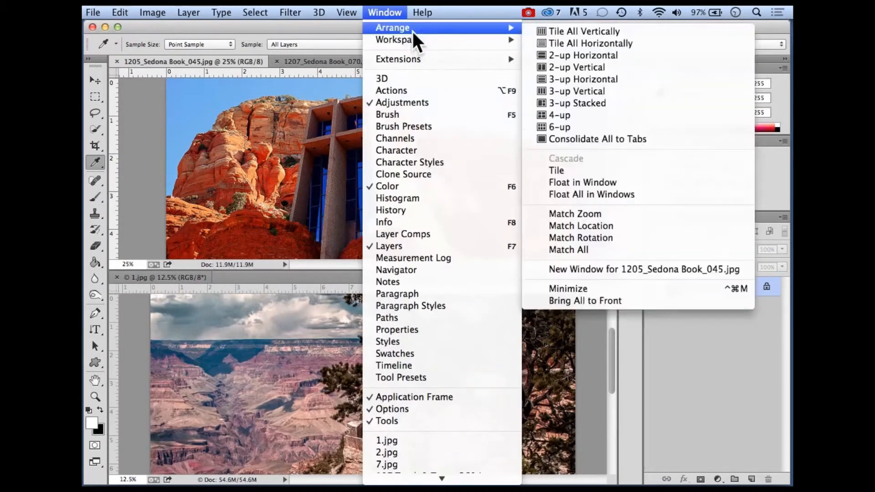
{"action": "left_click", "coordinate": [474, 18]}
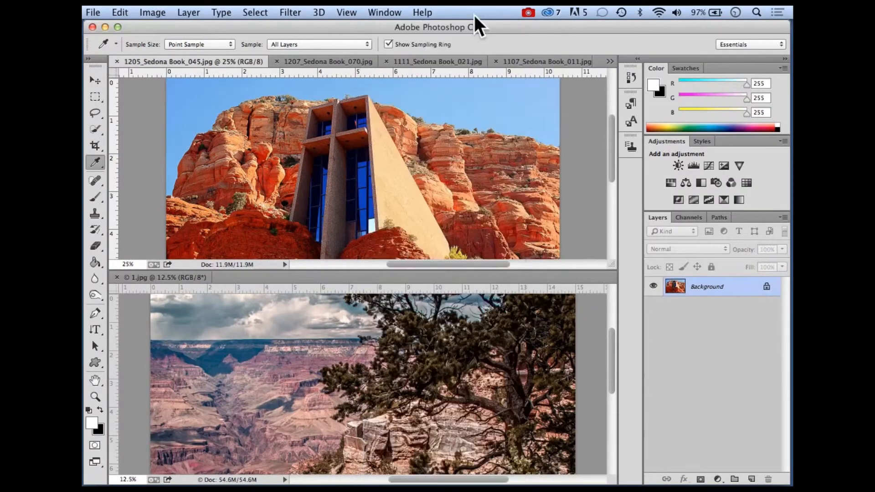
Arrange the open images in a 2-up Vertical layout.
{"action": "left_click", "coordinate": [389, 13]}
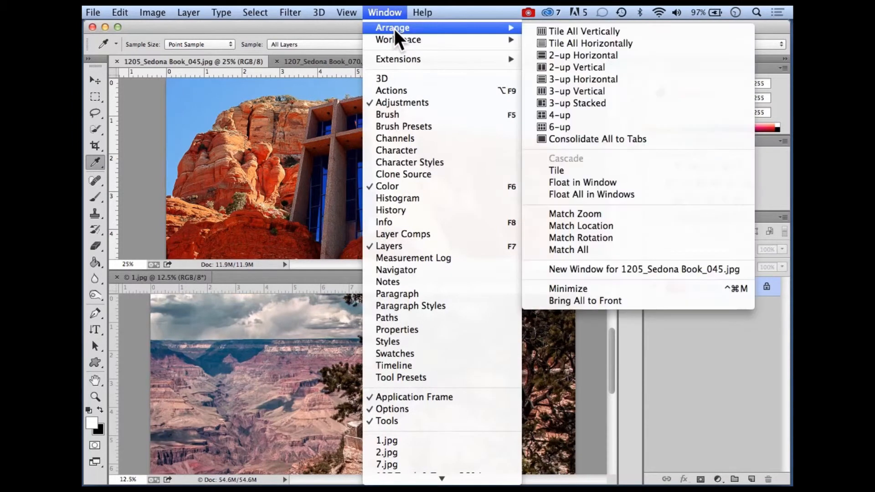
{"action": "mouse_move", "coordinate": [506, 27]}
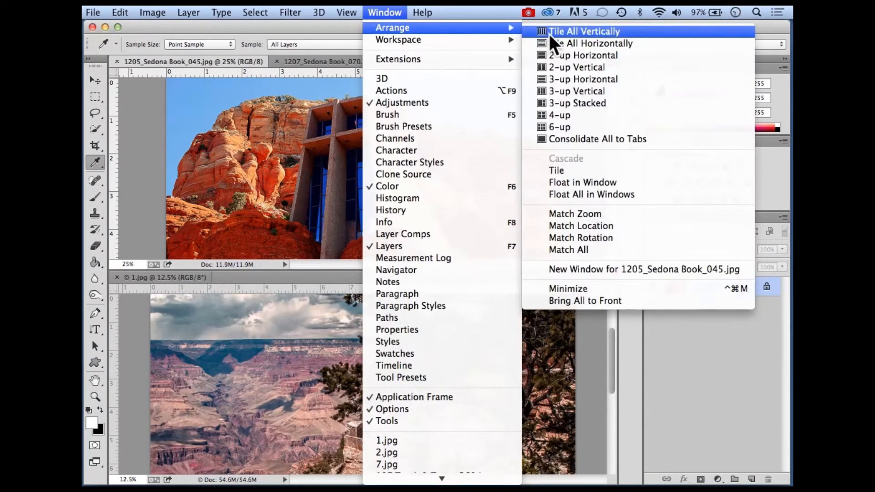
{"action": "left_click", "coordinate": [580, 68]}
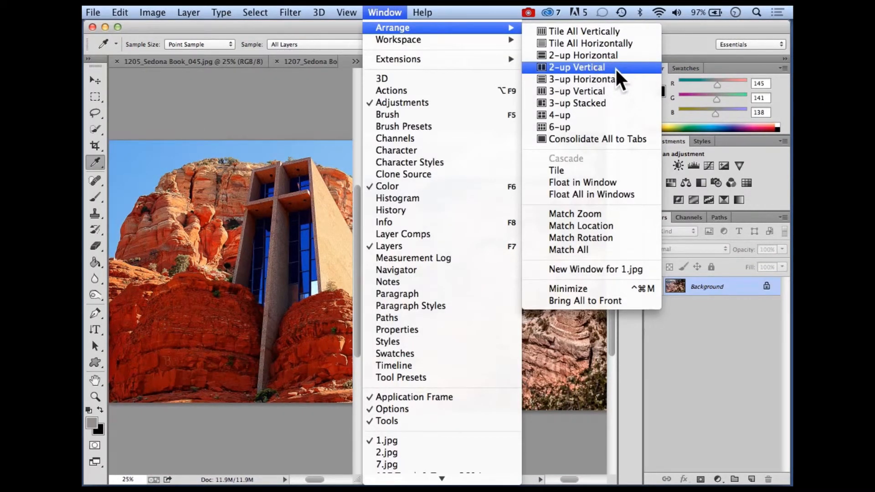
{"action": "left_click", "coordinate": [616, 69]}
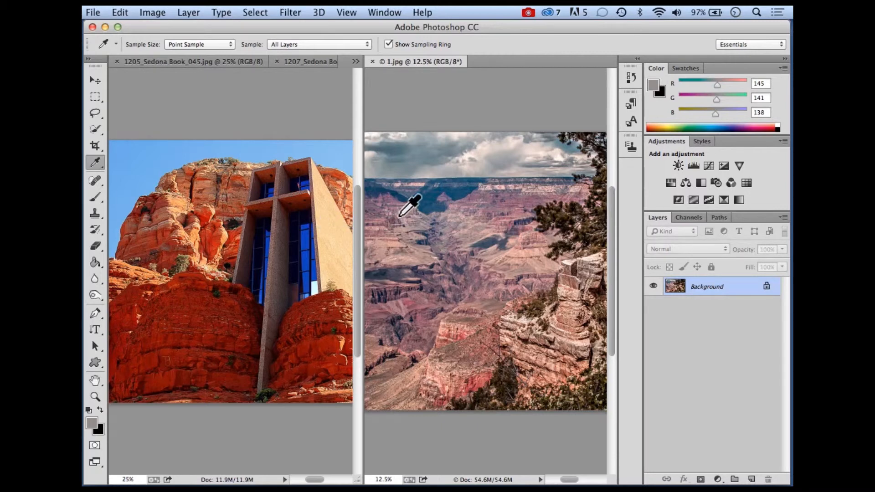
Consolidate all images from the two-pane layout into a single set of tabs.
{"action": "left_click", "coordinate": [378, 14]}
{"action": "mouse_move", "coordinate": [387, 29]}
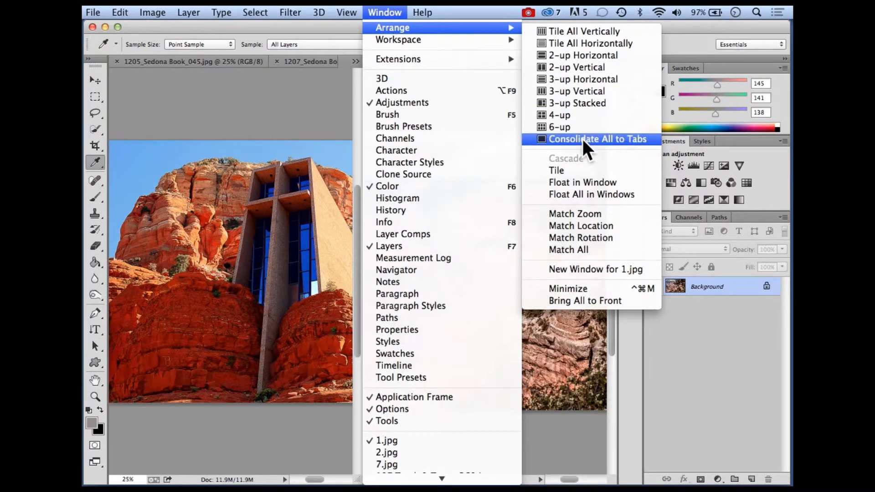
{"action": "left_click", "coordinate": [616, 138]}
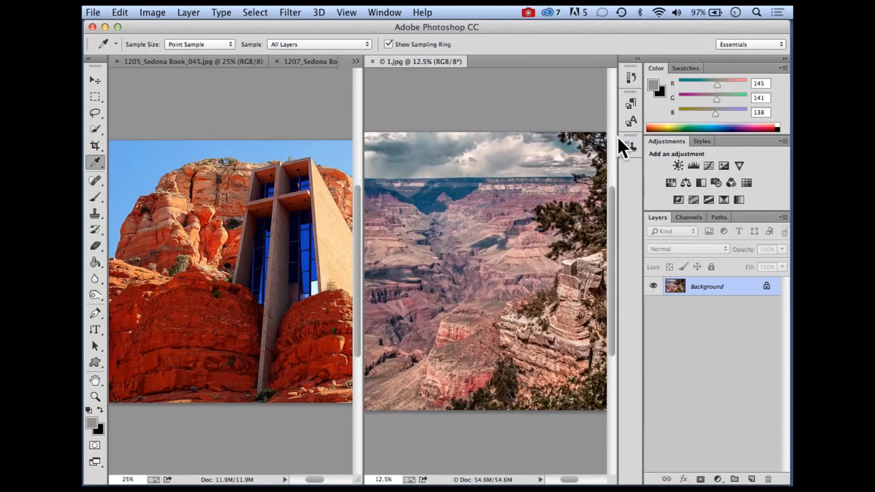
View 1205_Sedona Book_045.jpg, 1207_Sedona Book_070.jpg, 1111_Sedona Book_021.jpg and 1107_Sedona Book_011.jpg one after another.
{"action": "left_click", "coordinate": [256, 61]}
{"action": "left_click", "coordinate": [379, 61]}
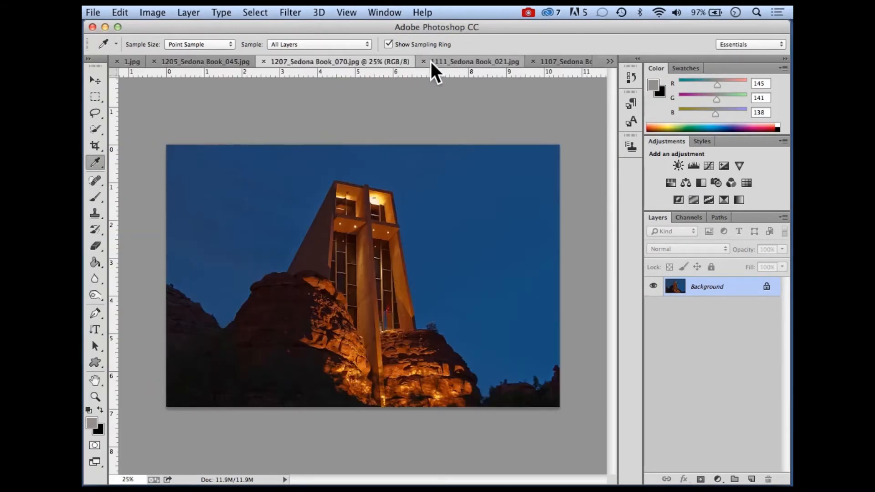
{"action": "left_click", "coordinate": [456, 61]}
{"action": "left_click", "coordinate": [512, 61]}
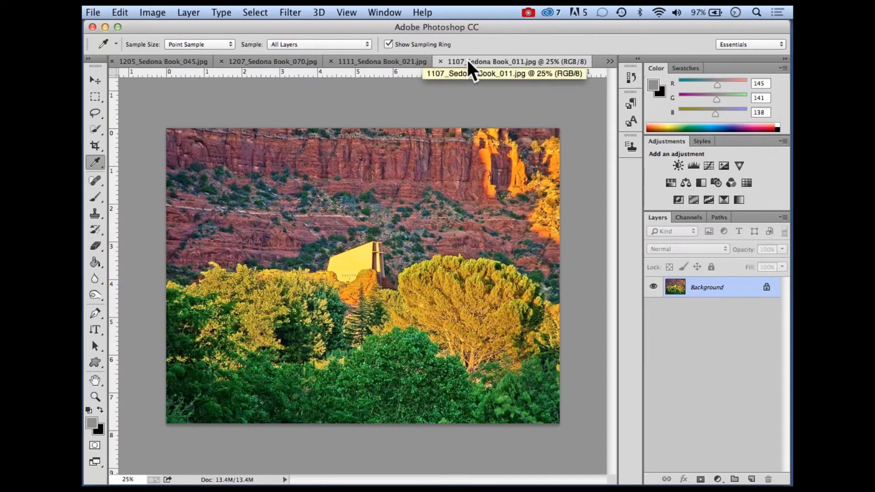
Use the list of overflowing open documents to view 107 Truck & Tower 360.jpg, 112 Steeples 360.jpg and 1205_Sedona Book_045.jpg.
{"action": "left_click", "coordinate": [609, 61]}
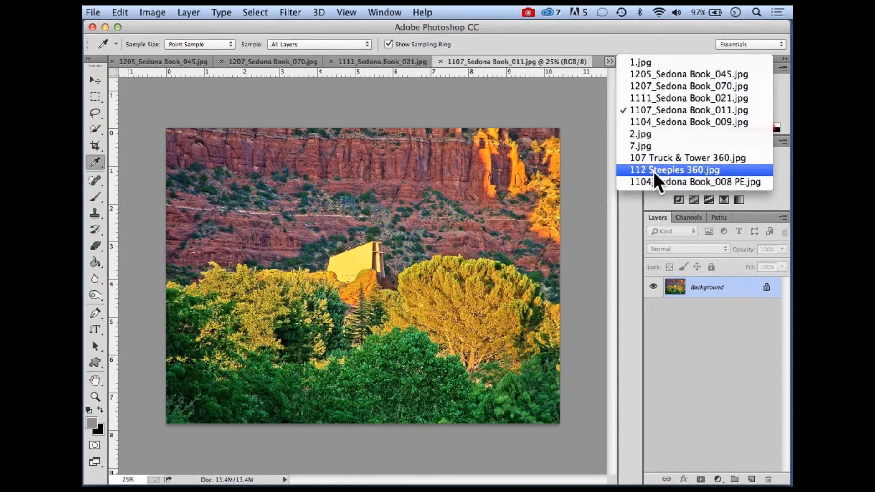
{"action": "left_click", "coordinate": [673, 160]}
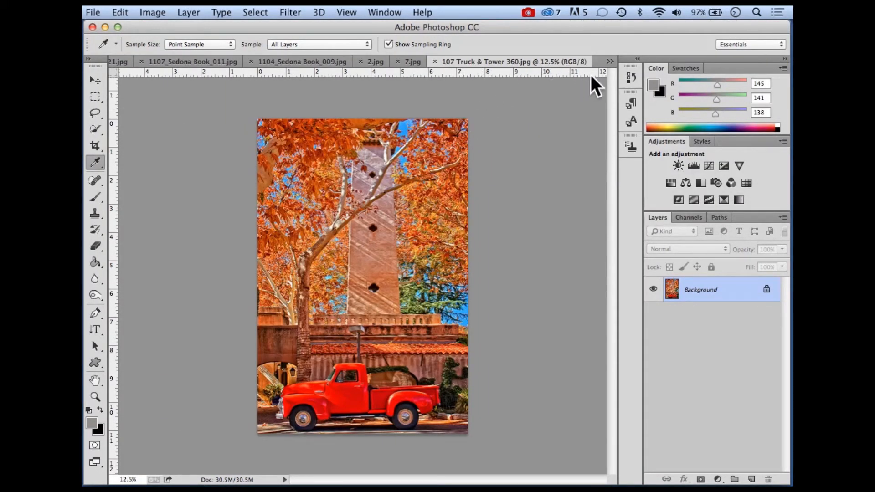
{"action": "left_click", "coordinate": [609, 62]}
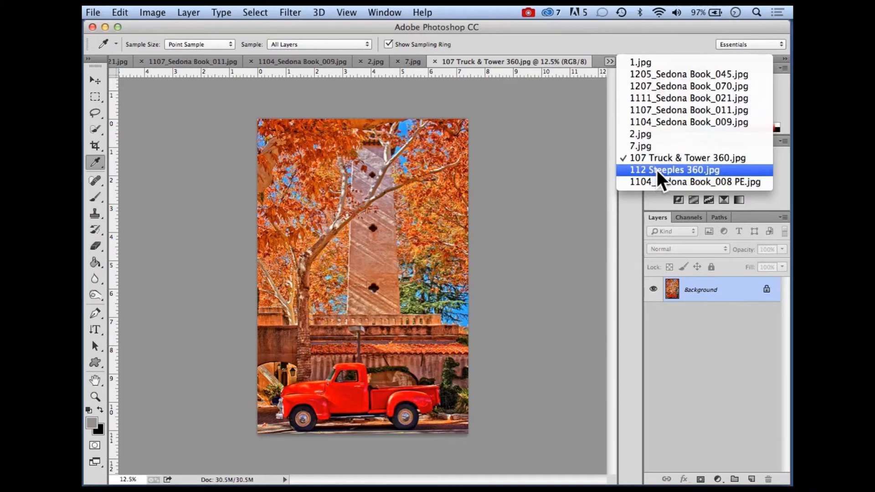
{"action": "left_click", "coordinate": [657, 170]}
{"action": "left_click", "coordinate": [609, 63]}
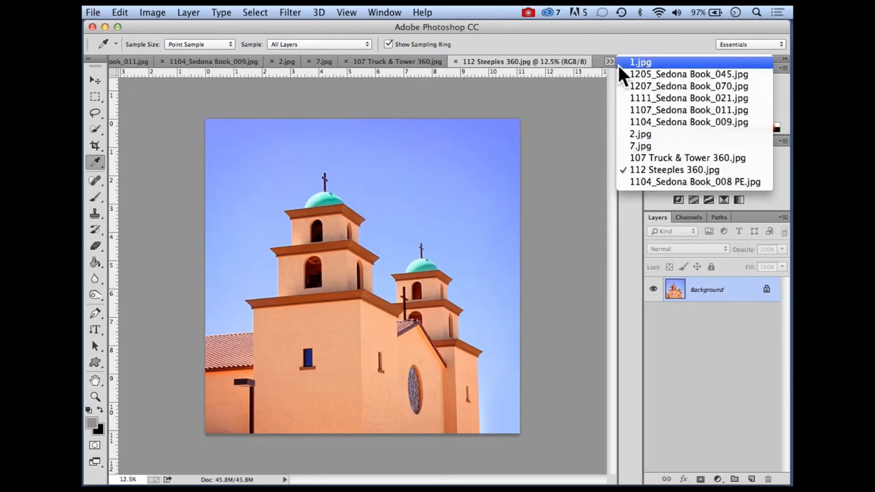
{"action": "left_click", "coordinate": [661, 75]}
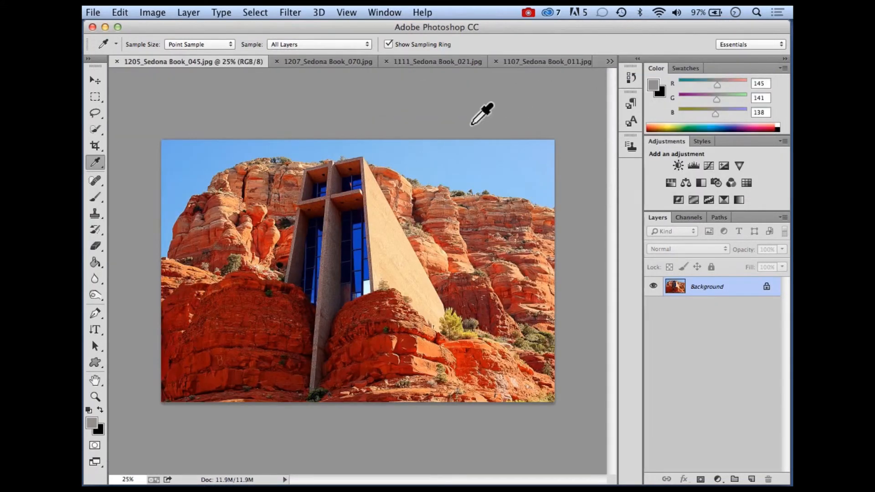
Look through the open document list without choosing a file, and bring 1207_Sedona Book_070.jpg, 1111_Sedona Book_021.jpg and 1107_Sedona Book_011.jpg forward in turn.
{"action": "left_click", "coordinate": [609, 61]}
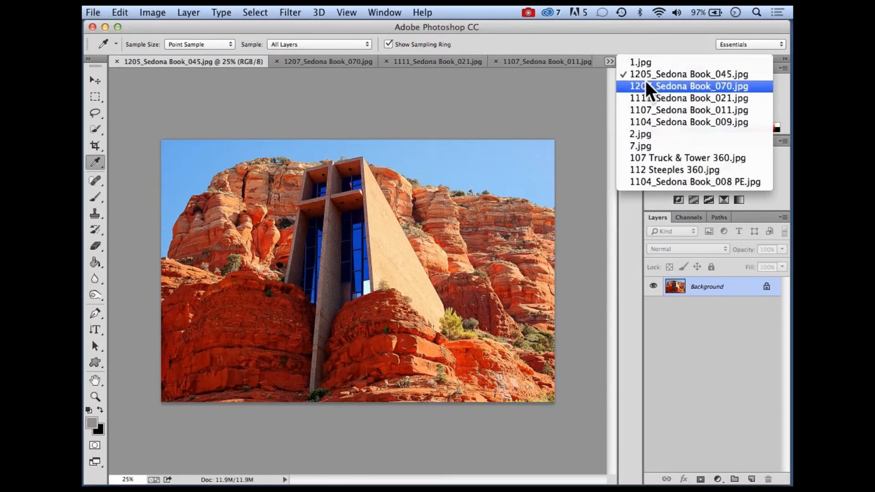
{"action": "left_click", "coordinate": [450, 89]}
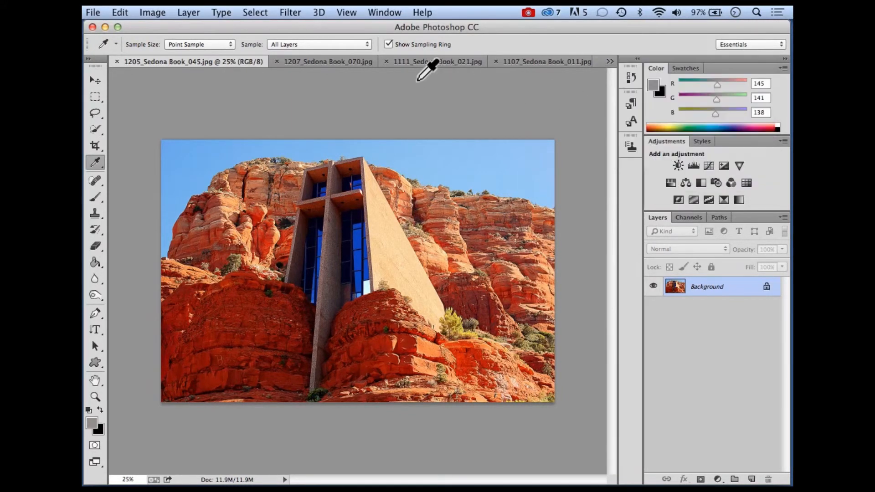
{"action": "left_click", "coordinate": [348, 64]}
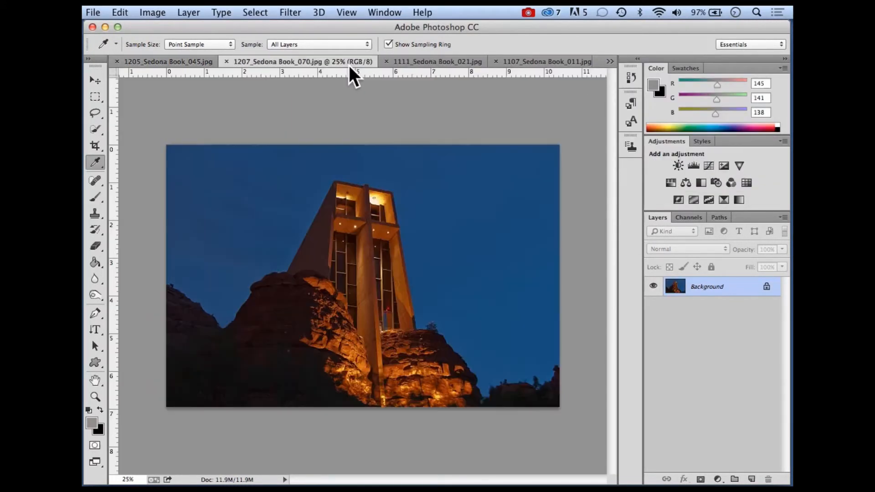
{"action": "left_click", "coordinate": [419, 62]}
{"action": "left_click", "coordinate": [550, 62]}
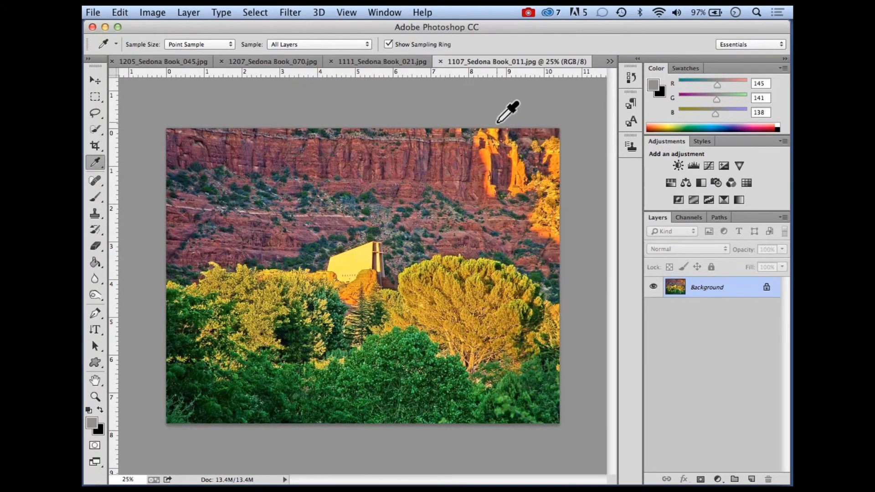
Arrange the open images in a 3-up Stacked layout with 1107_Sedona Book_011.jpg active.
{"action": "left_click", "coordinate": [378, 12]}
{"action": "mouse_move", "coordinate": [399, 26]}
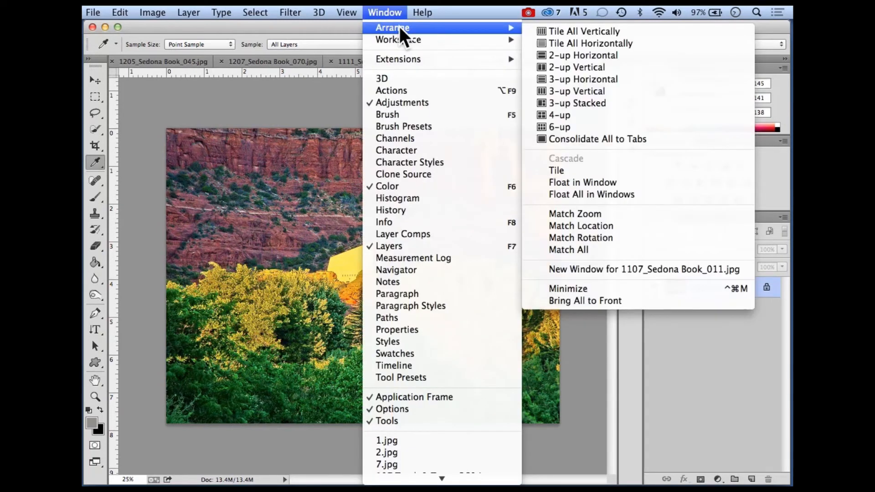
{"action": "left_click", "coordinate": [588, 102]}
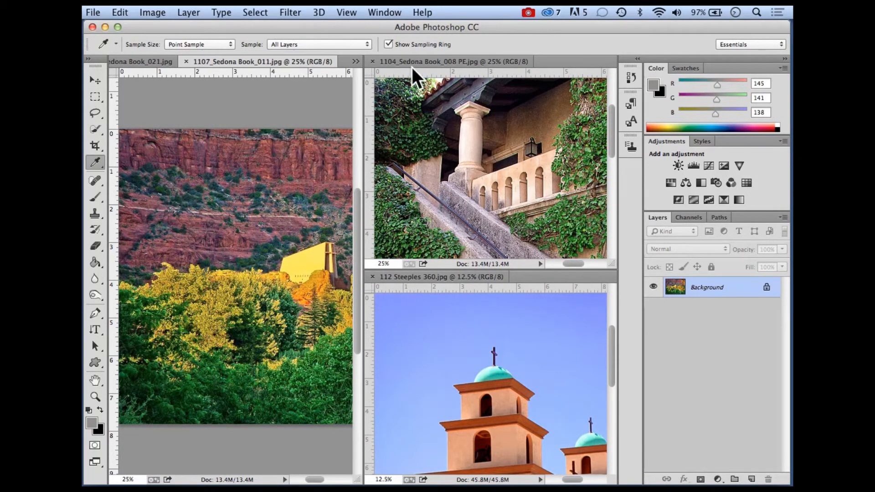
Consolidate all images from the 3-up Stacked layout back into tabs.
{"action": "left_click", "coordinate": [380, 11]}
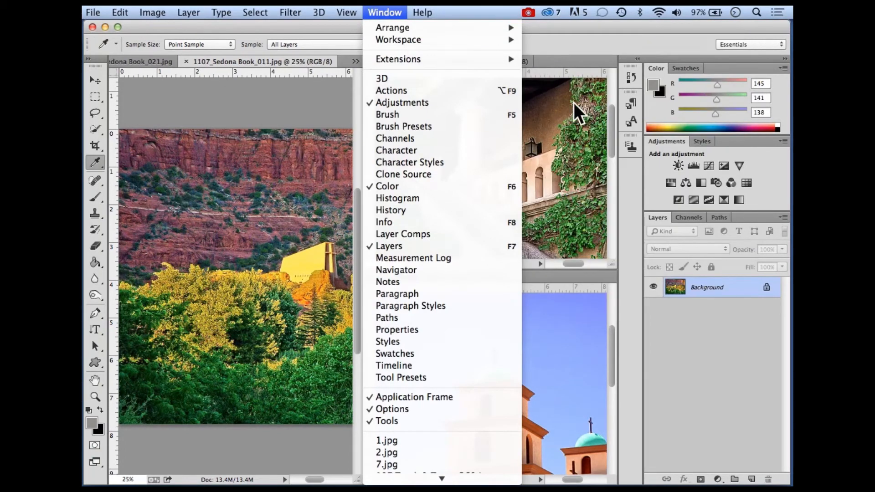
{"action": "mouse_move", "coordinate": [434, 24]}
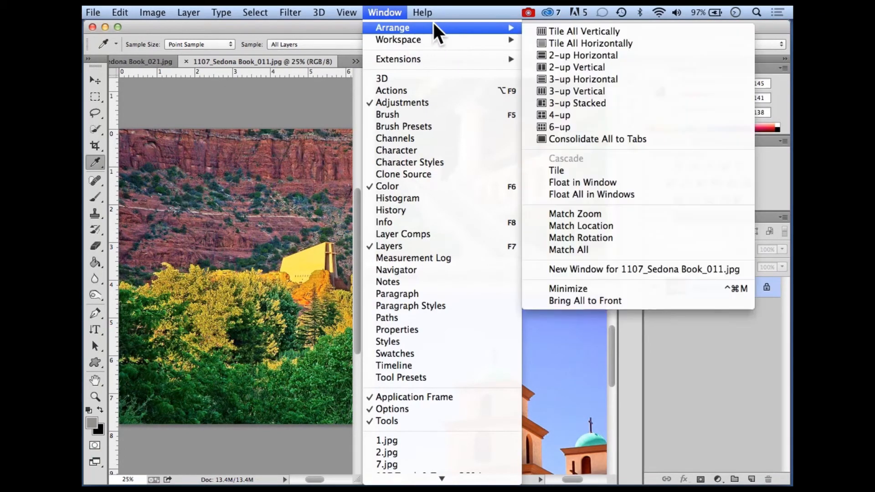
{"action": "left_click", "coordinate": [588, 138]}
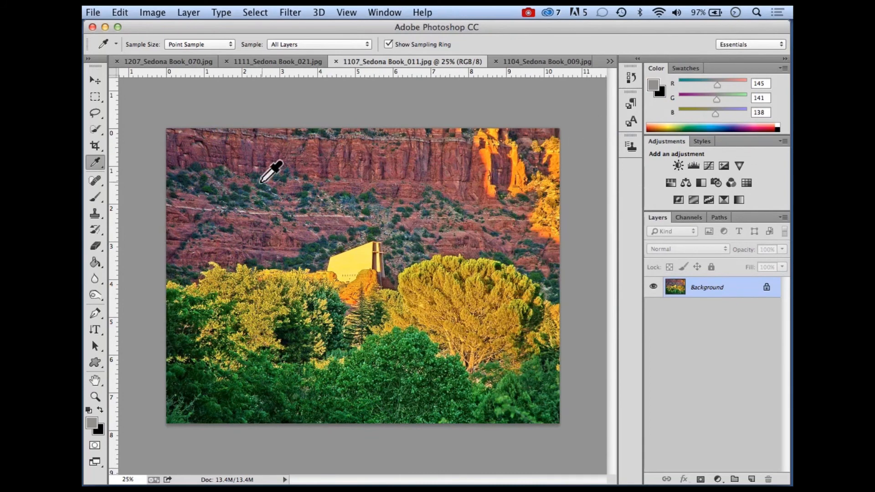